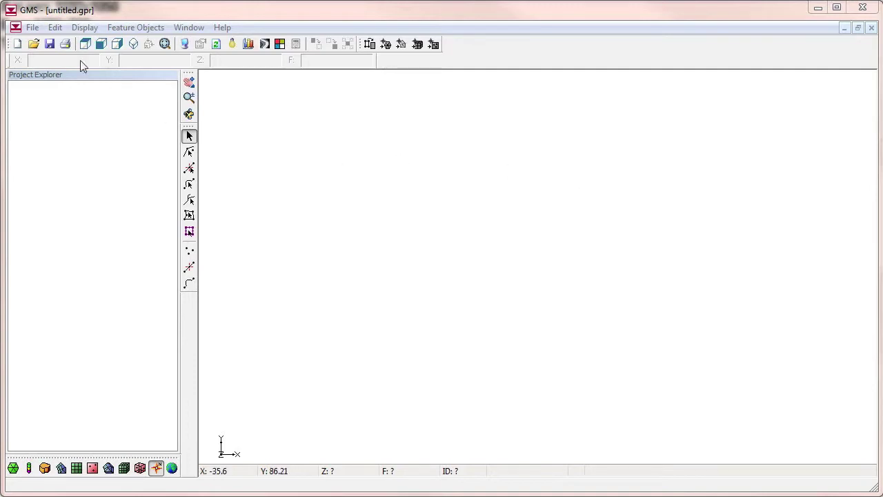
Open the model.gpr project from the zonebudget folder.
left_click(33, 28)
left_click(49, 61)
left_click(348, 167)
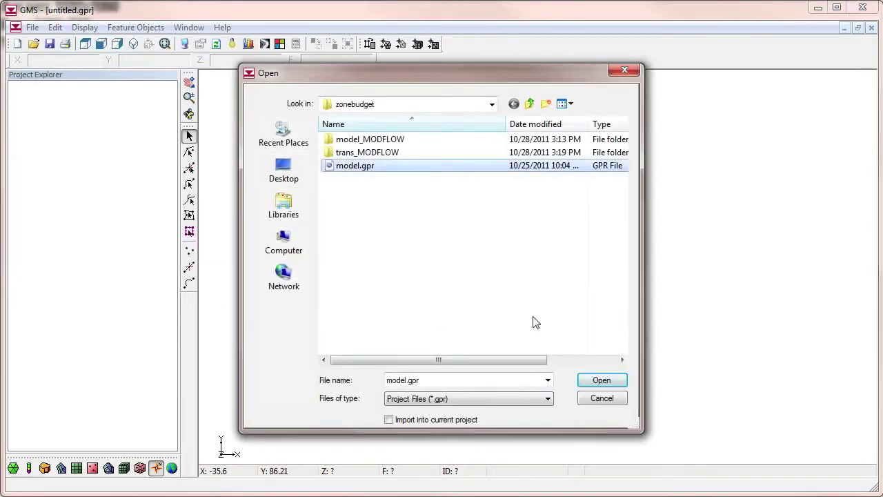
left_click(616, 385)
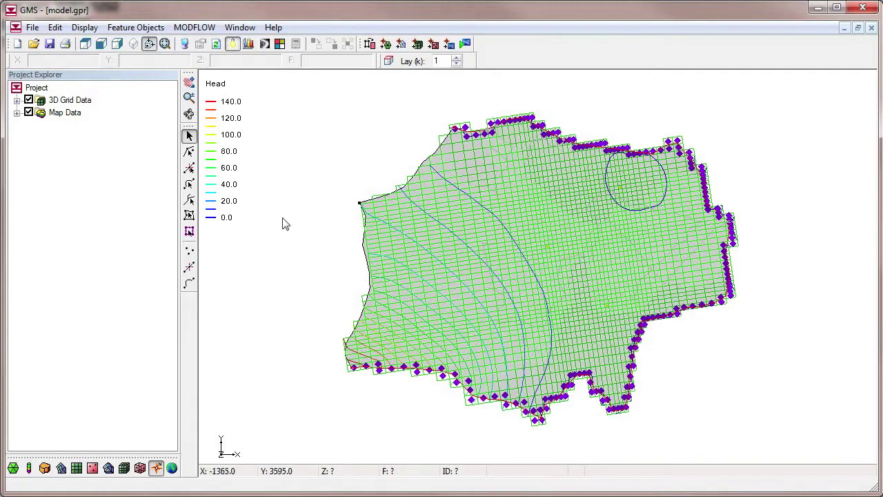
Step through grid layers 2 to 5 to inspect the head contours.
left_click(456, 58)
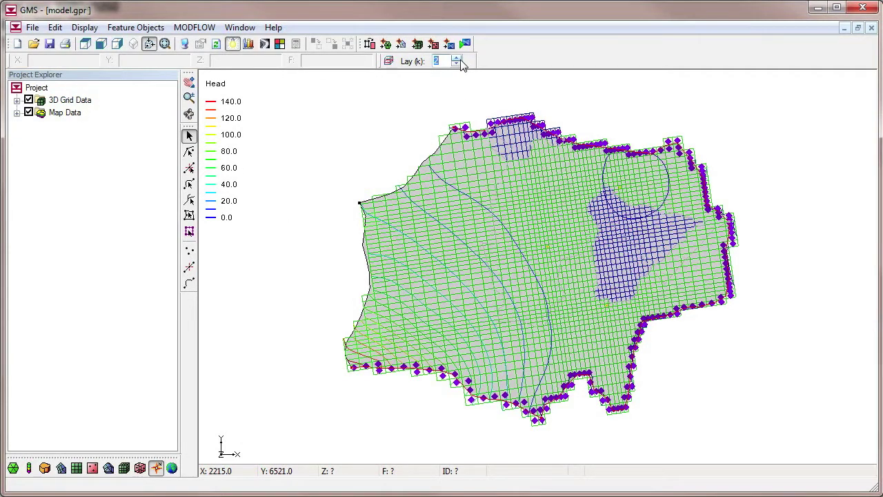
left_click(456, 58)
left_click(456, 59)
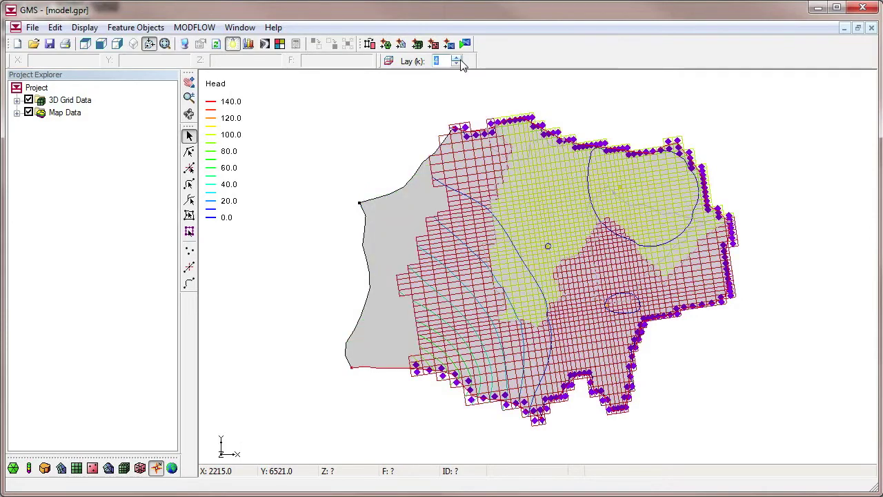
left_click(456, 59)
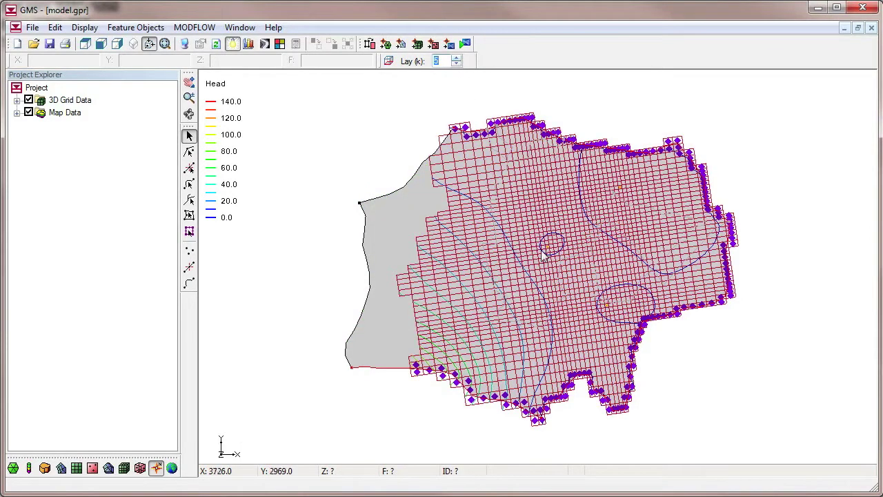
Show a front cross-section through row 24 with coloured cell faces, then move to row 21.
left_click(75, 101)
left_click(523, 253)
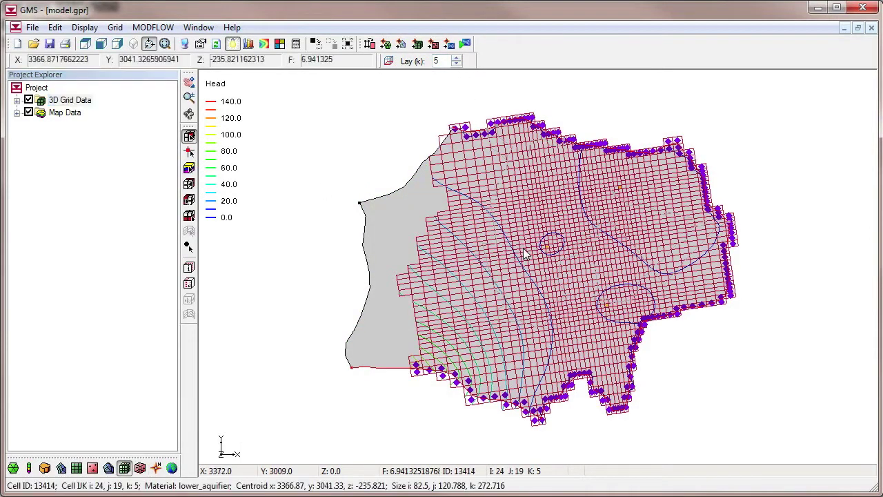
left_click(101, 44)
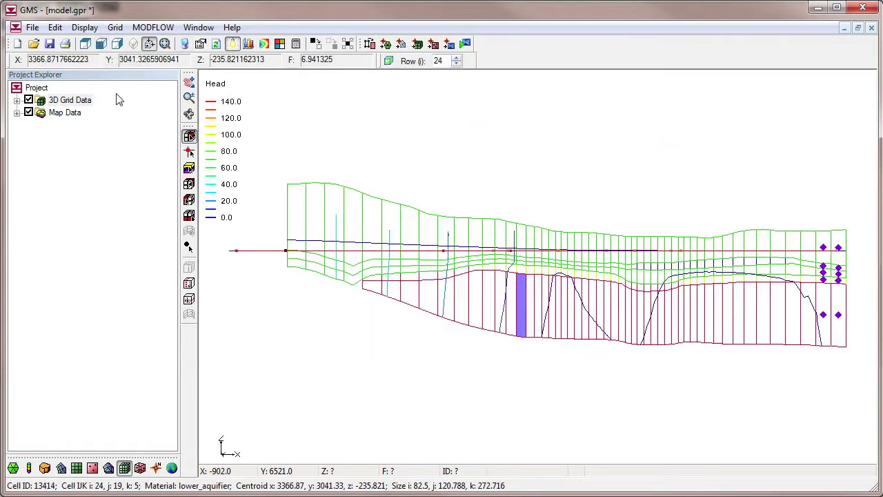
left_click(200, 45)
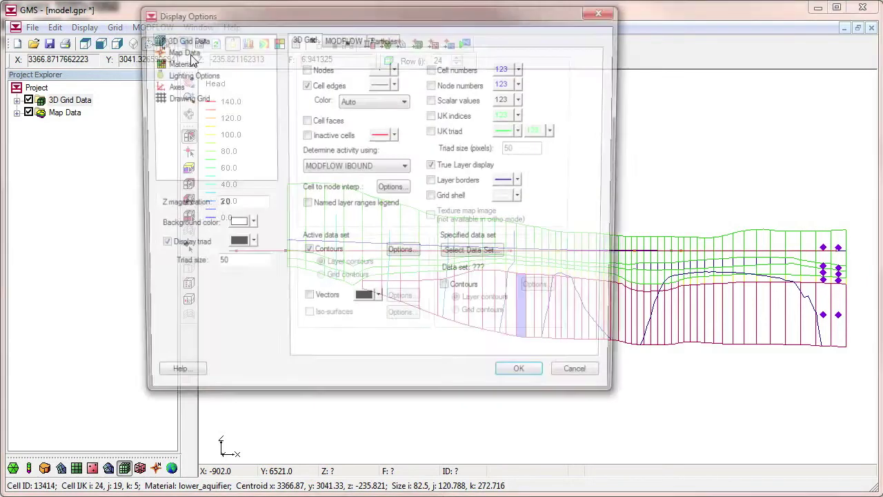
left_click(526, 380)
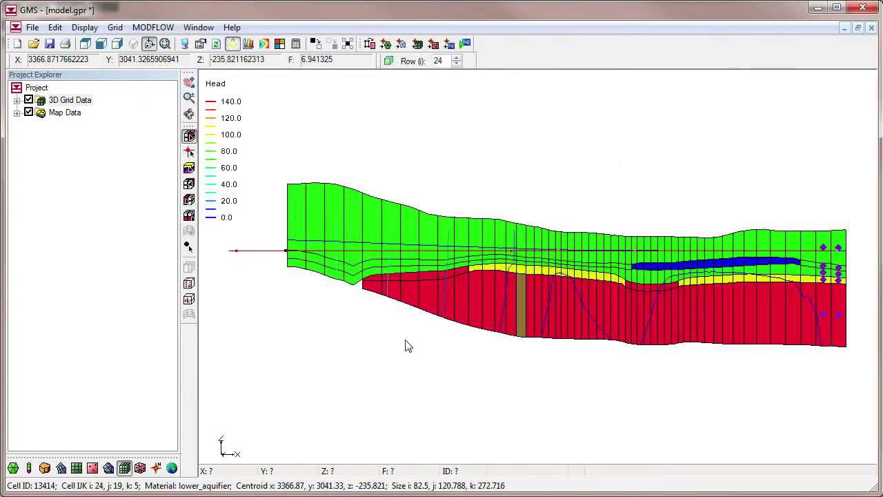
left_click(456, 63)
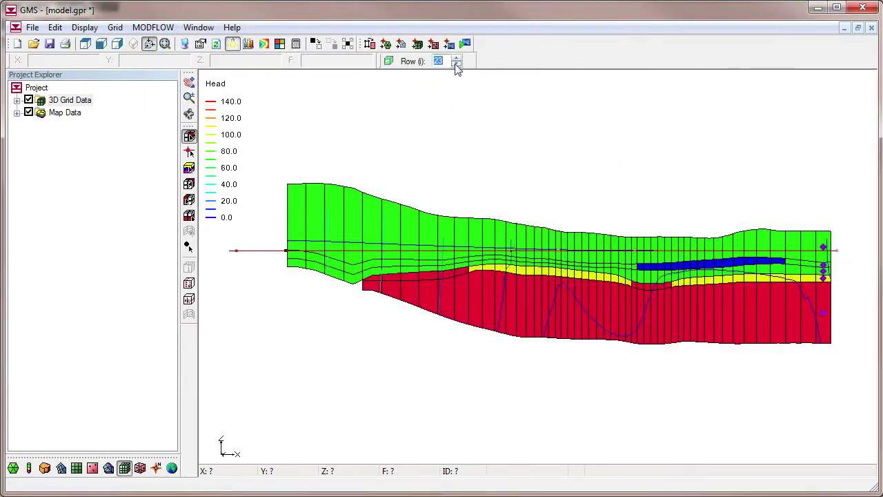
left_click(456, 64)
left_click(456, 63)
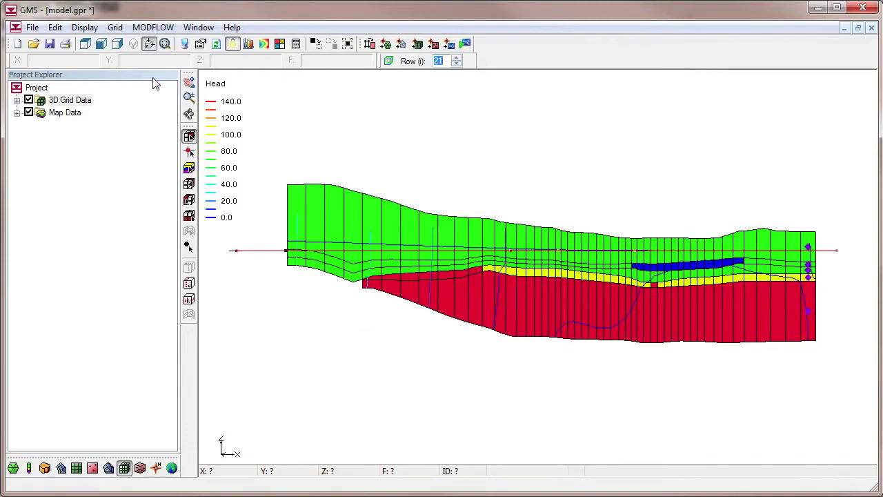
Return to plan view of the upper layers, turn off filled cell faces, and expand the grid under 3D Grid Data.
left_click(84, 44)
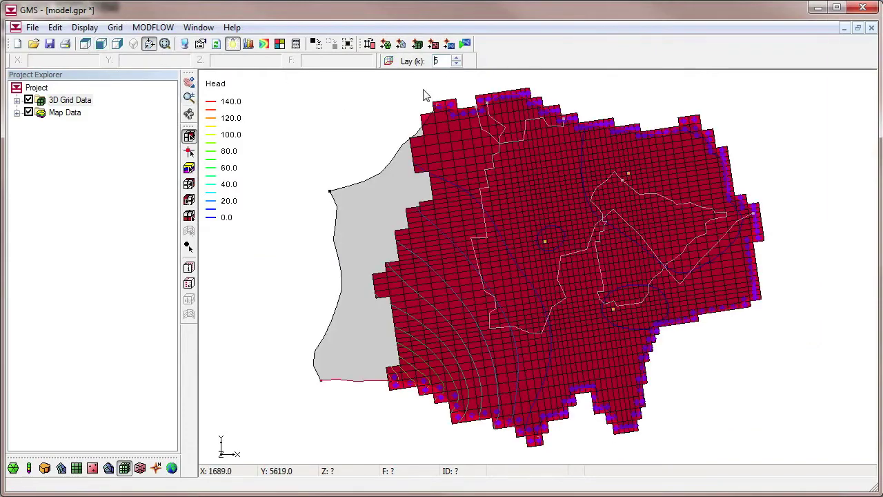
left_click(456, 64)
left_click(456, 63)
left_click(456, 63)
left_click(456, 63)
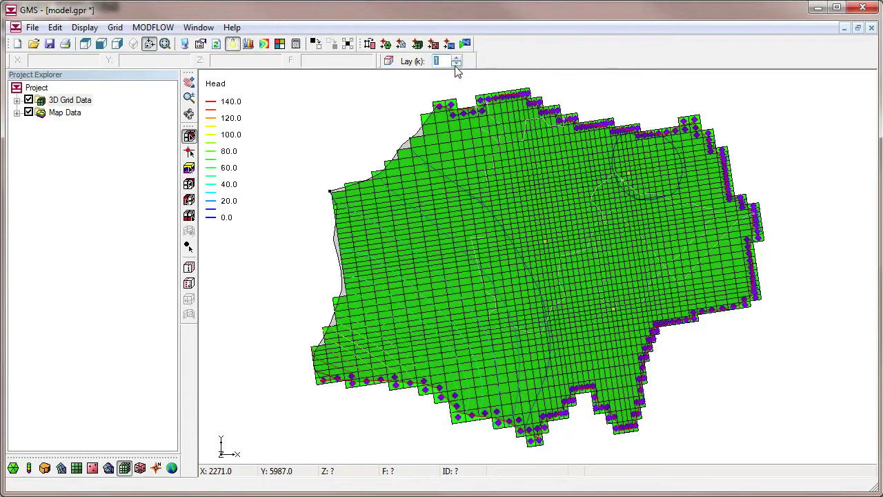
left_click(185, 43)
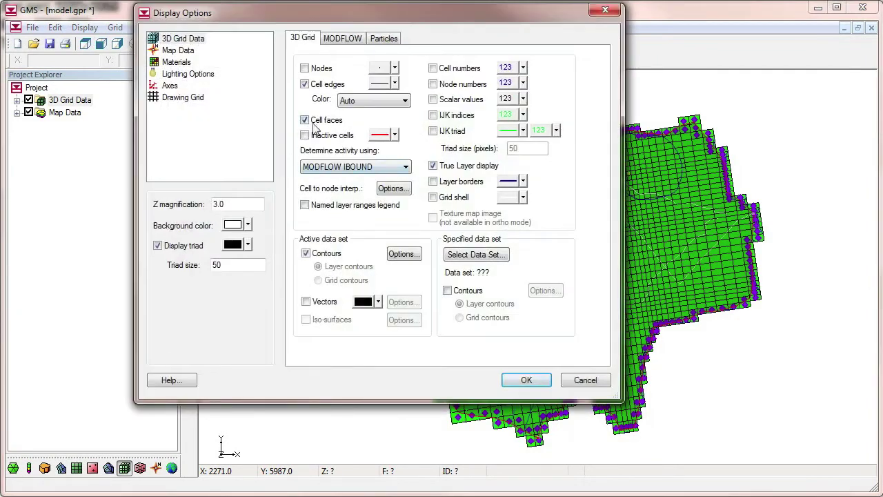
left_click(314, 124)
left_click(524, 379)
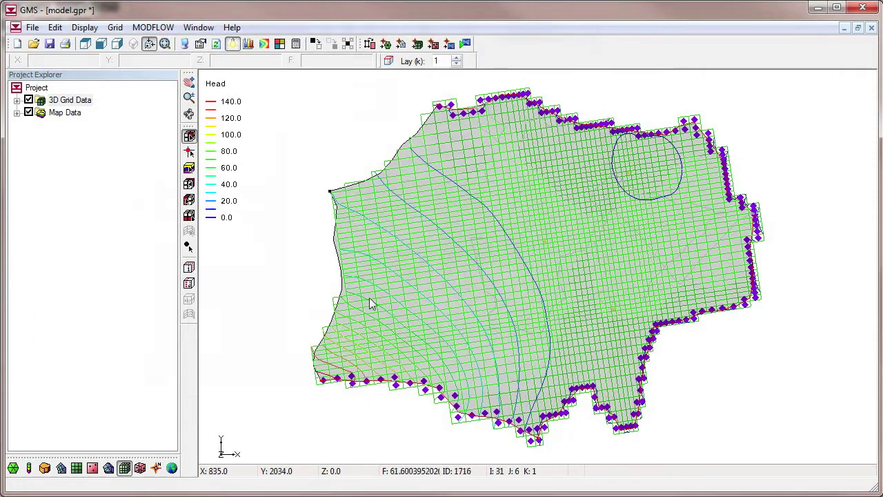
left_click(18, 100)
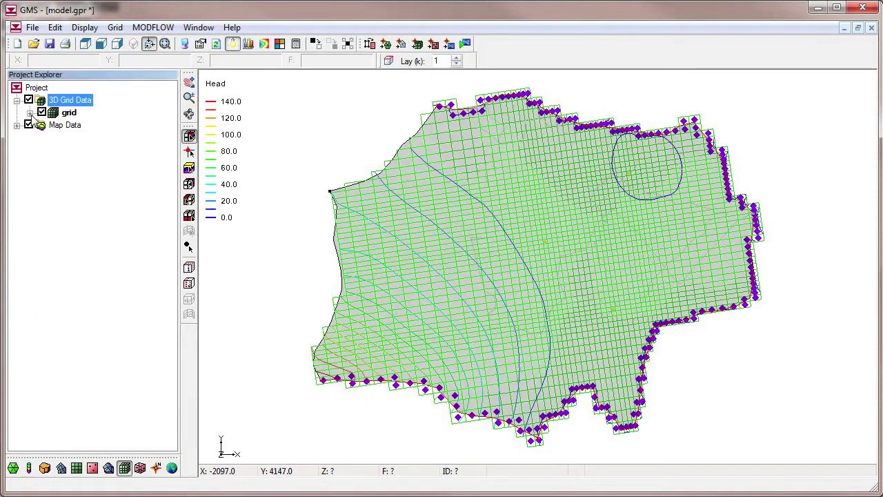
left_click(30, 113)
Open the Flow Budget for the CCF results and review totals: 946251.48 in, -946251.50 out.
left_click(43, 125)
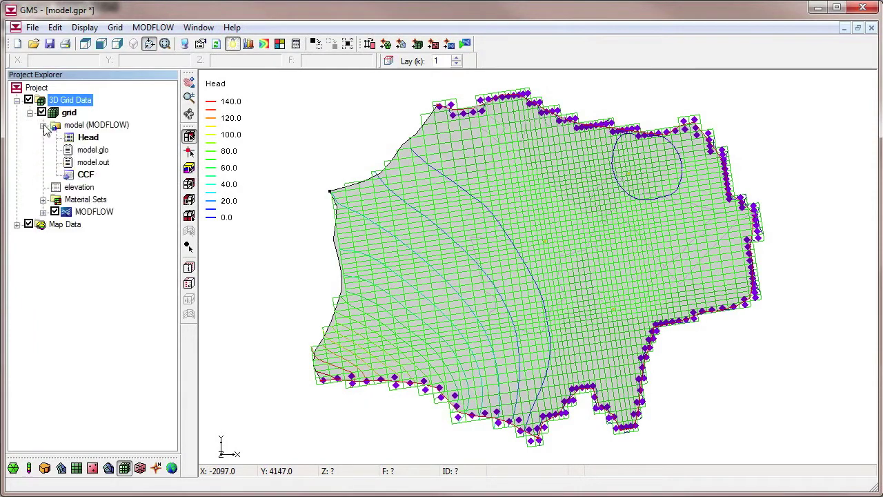
right_click(85, 176)
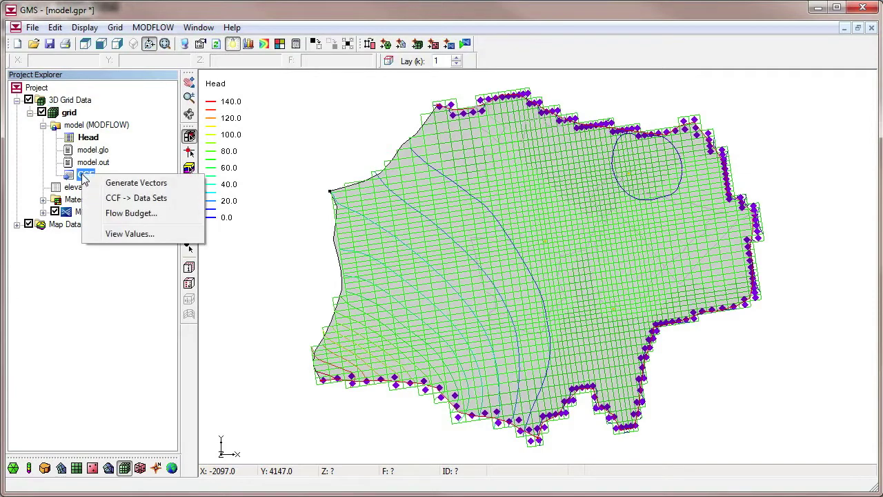
left_click(124, 214)
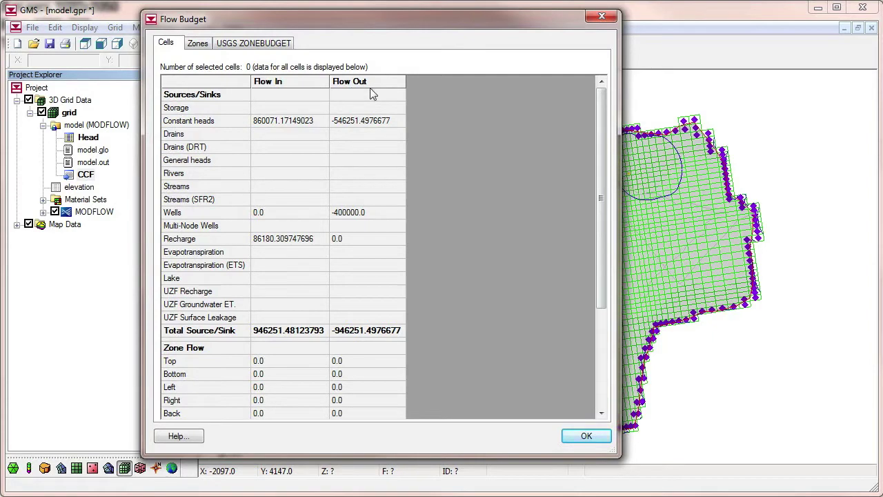
left_click_drag(228, 332, 359, 336)
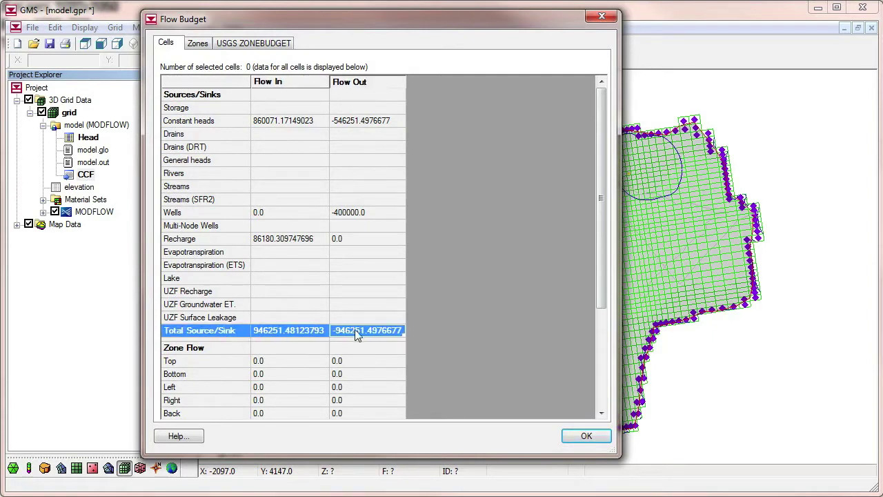
left_click_drag(600, 291, 601, 391)
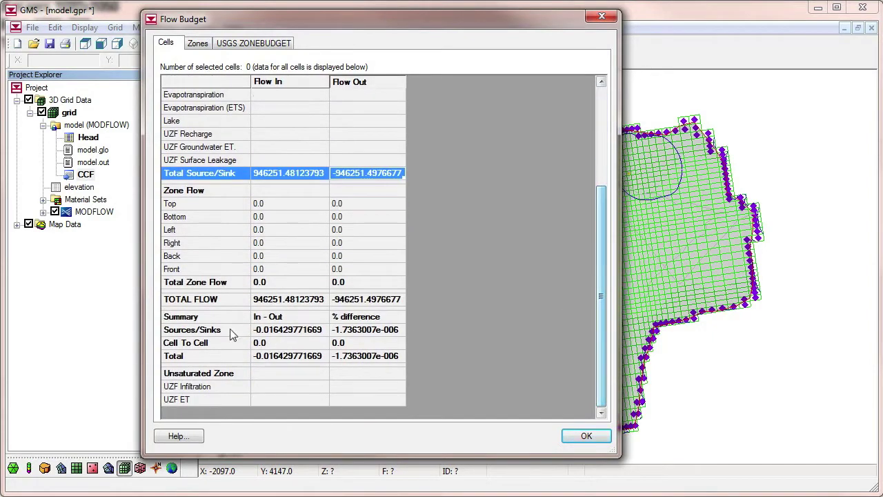
left_click_drag(193, 318, 365, 362)
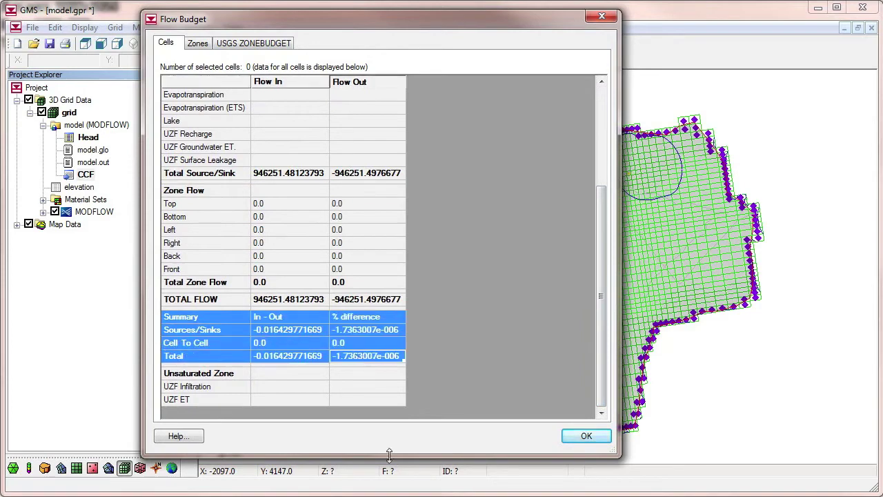
Review the Zone 1 inflow and outflow terms, then move on to the USGS ZONEBUDGET settings.
left_click(198, 44)
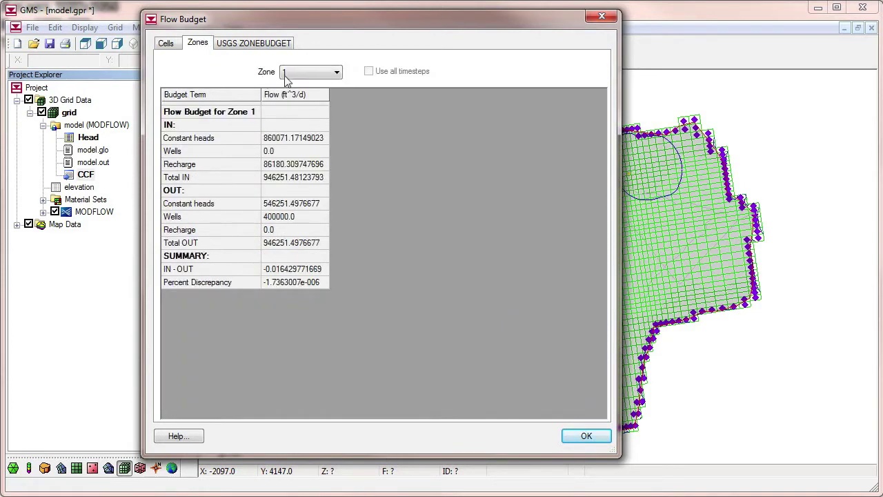
left_click(222, 115)
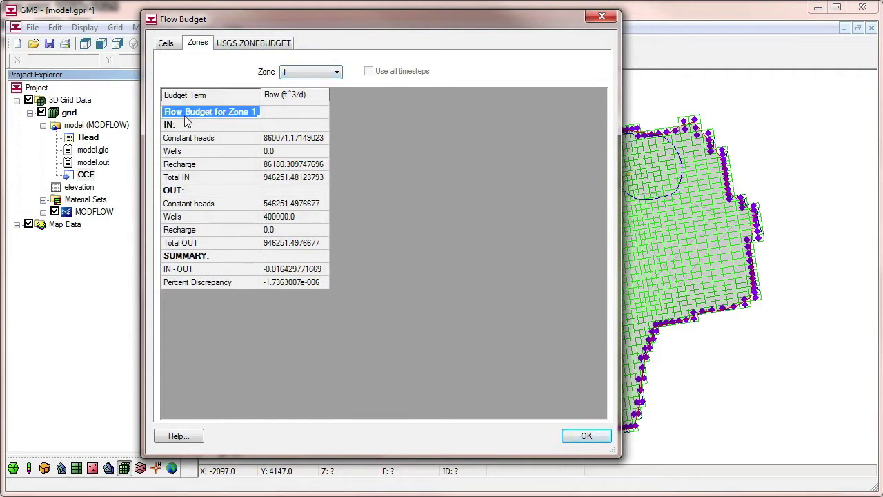
left_click_drag(231, 126, 226, 176)
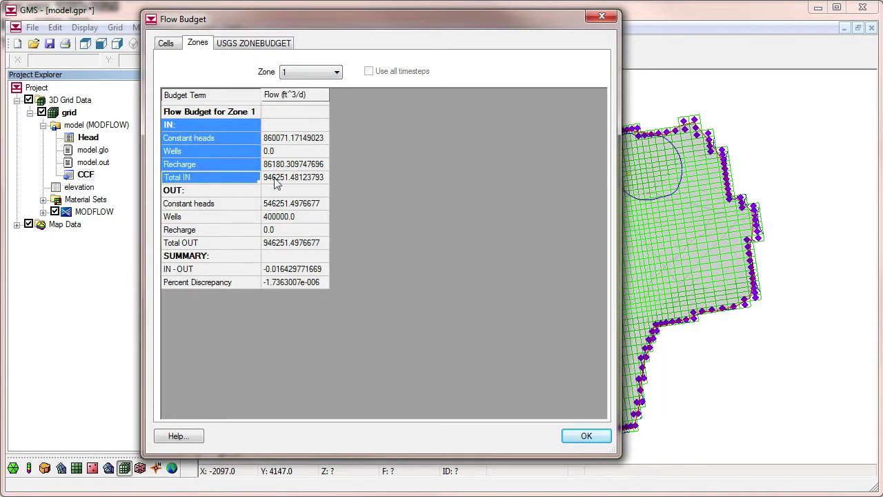
left_click_drag(257, 192, 287, 283)
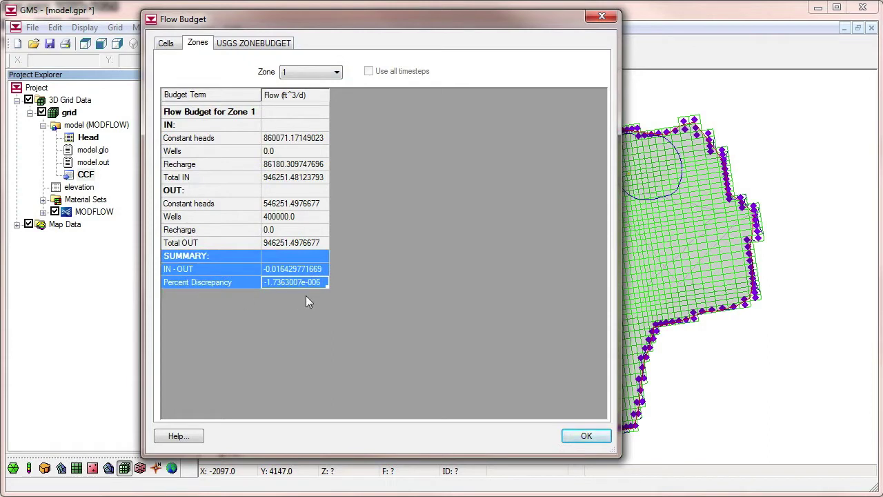
left_click(250, 45)
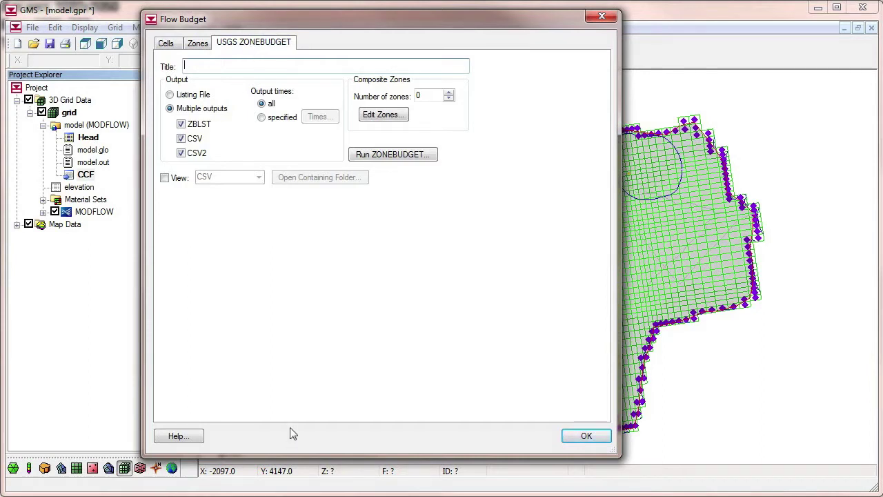
Run ZONEBUDGET, check the version and completion in the log, and close the log.
left_click(393, 155)
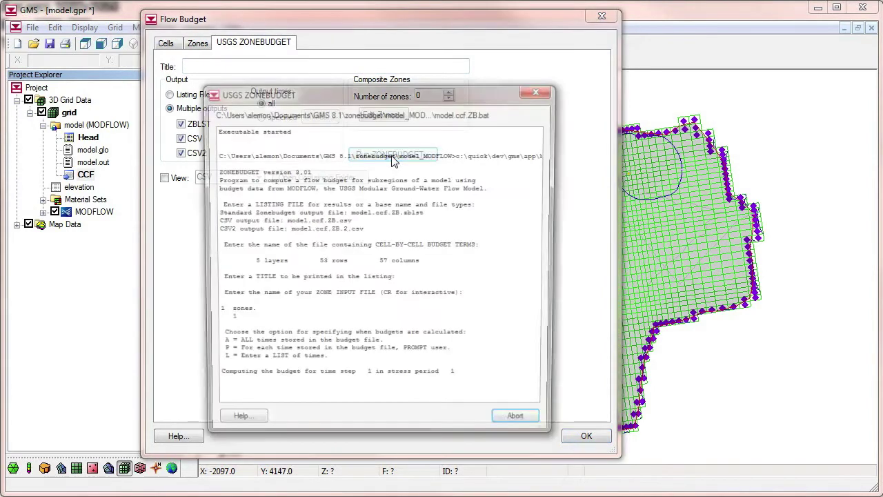
left_click(284, 172)
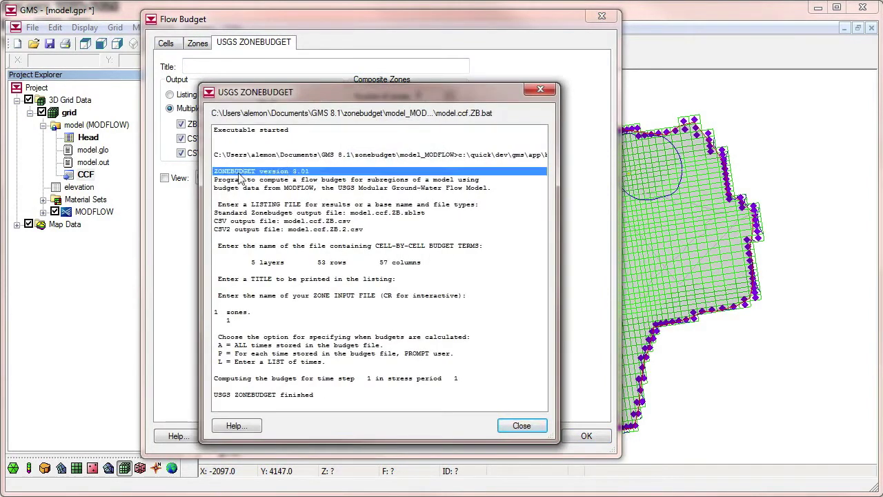
left_click(303, 396)
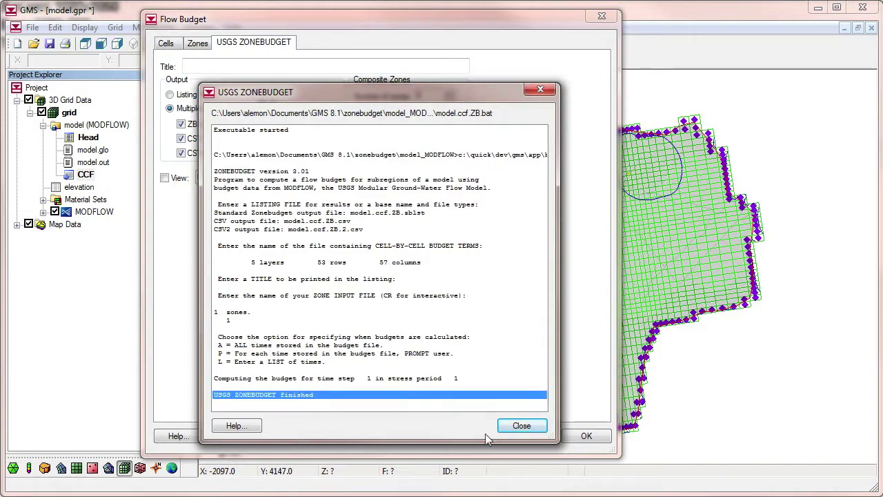
left_click(519, 426)
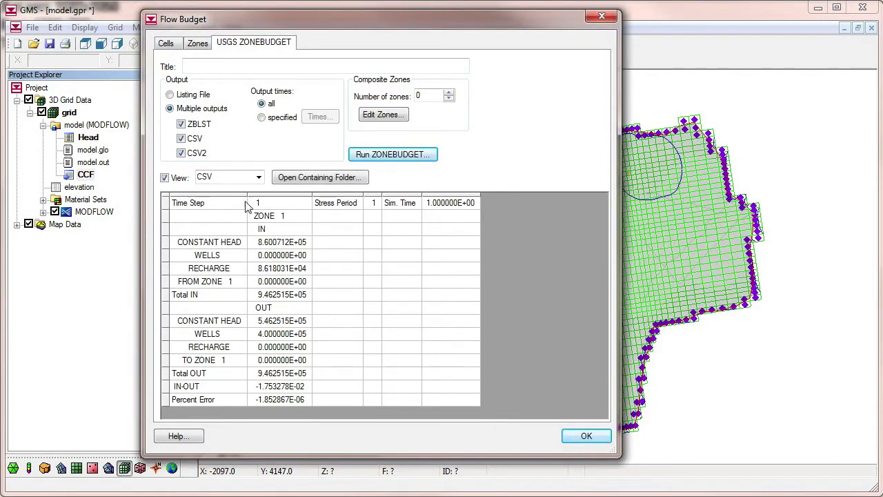
Review Zone 1's CSV budget, where Total IN and Total OUT both equal 9.462515E+05.
left_click(284, 217)
left_click(272, 231)
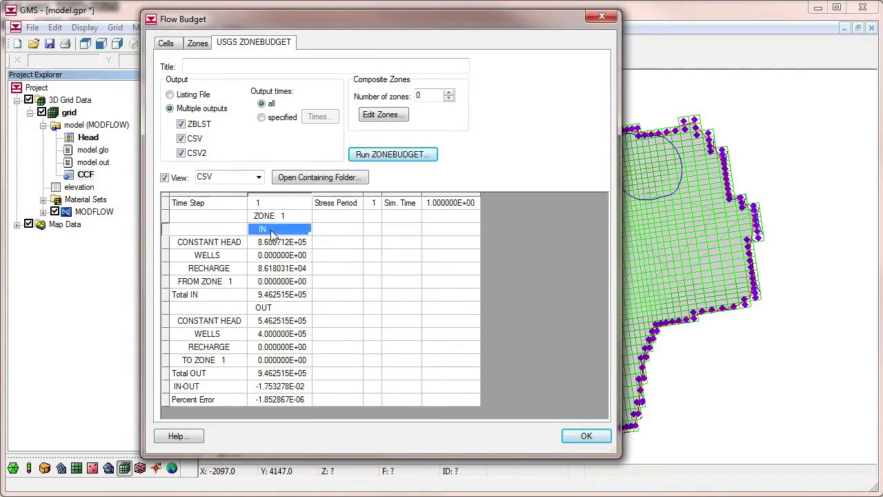
left_click_drag(226, 297, 266, 297)
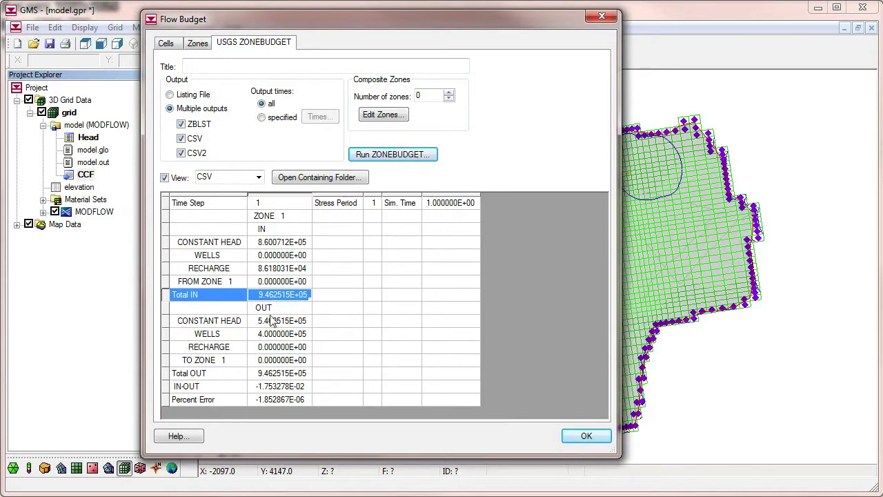
left_click(272, 310)
left_click(218, 376)
left_click_drag(218, 378, 266, 384)
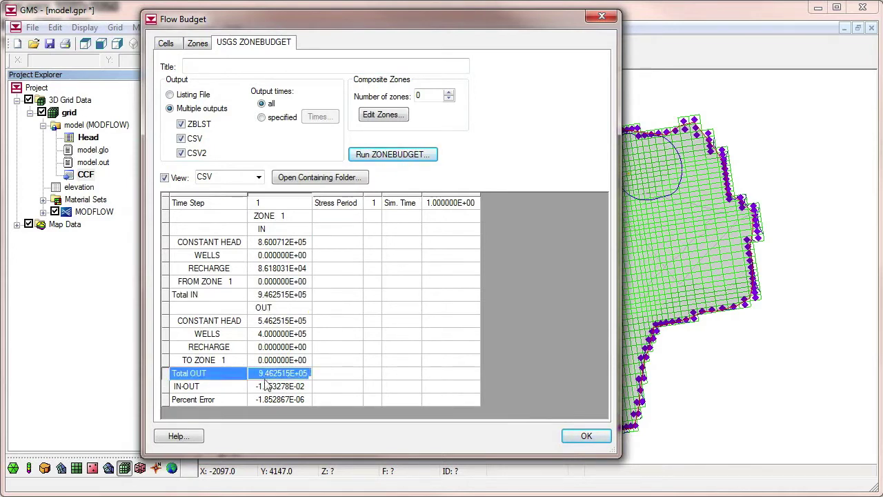
View the ZBLST listing, review zone 1's IN, OUT and IN - OUT discrepancy, then close the dialog.
left_click(259, 178)
left_click(236, 200)
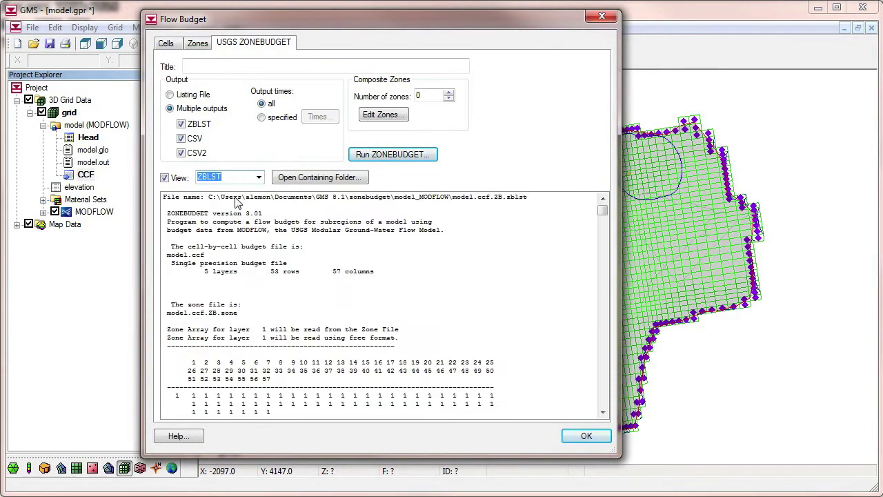
left_click(234, 214)
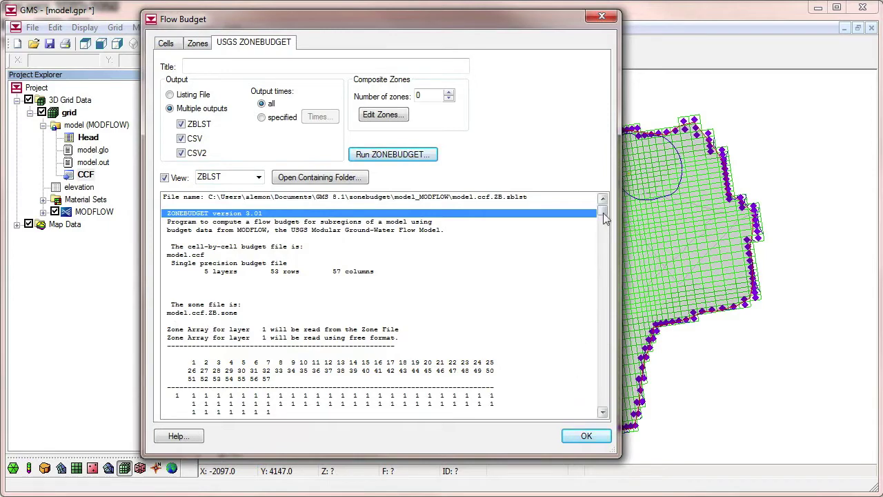
left_click_drag(604, 213, 604, 403)
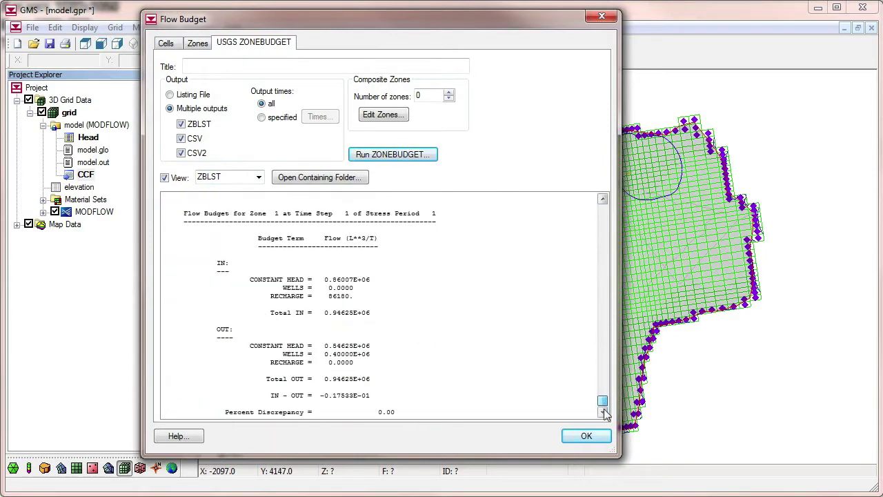
left_click(274, 216)
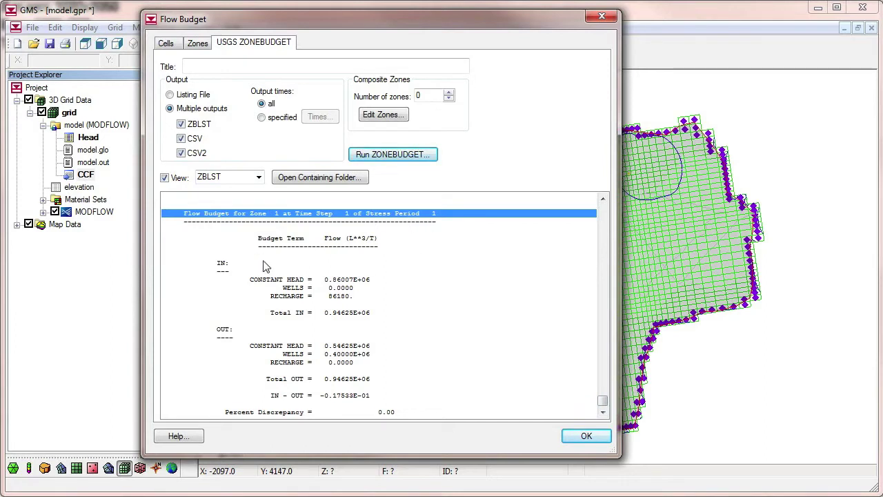
left_click(226, 264)
left_click(230, 331)
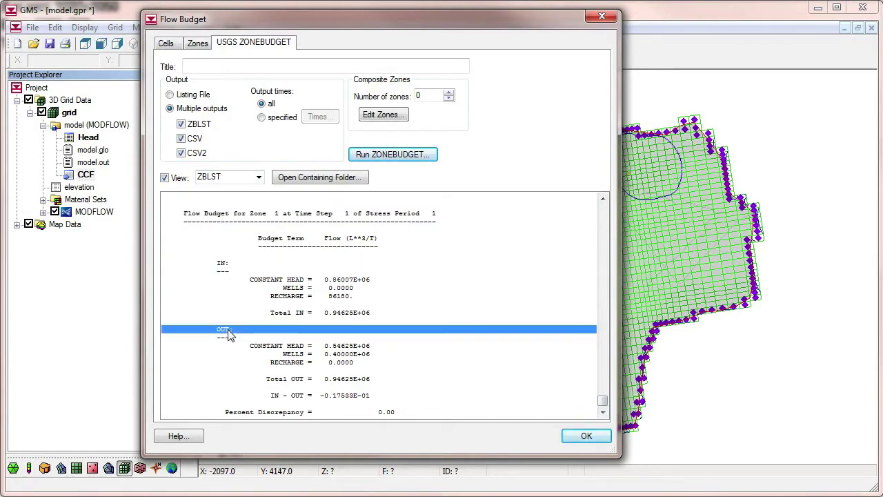
left_click(308, 397)
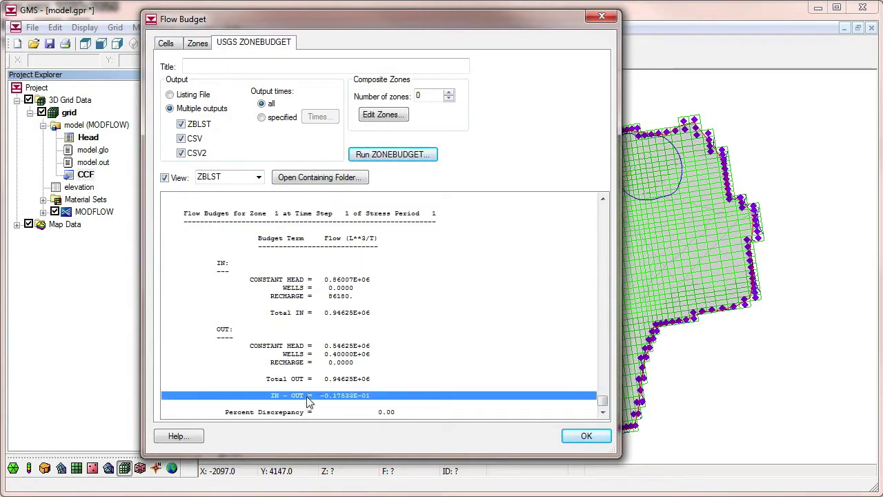
left_click(585, 435)
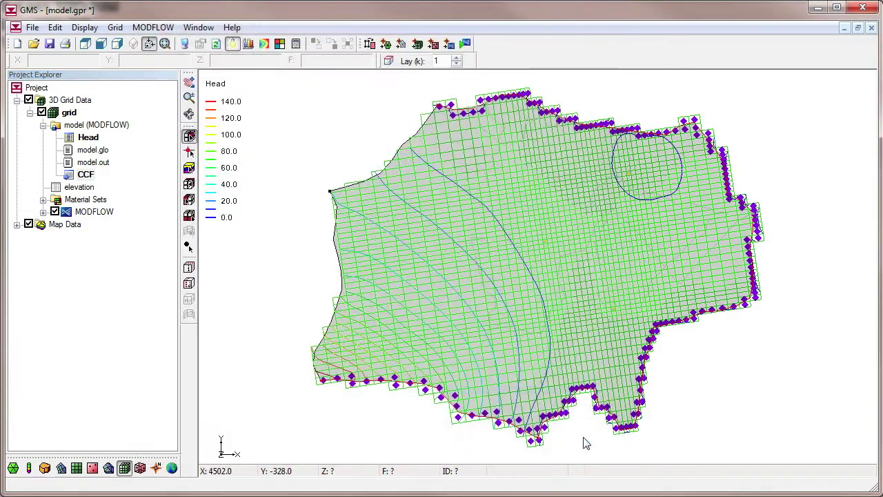
Open the Zone Budget IDs array editor and set all of layer 2 to zone 2.
left_click(42, 212)
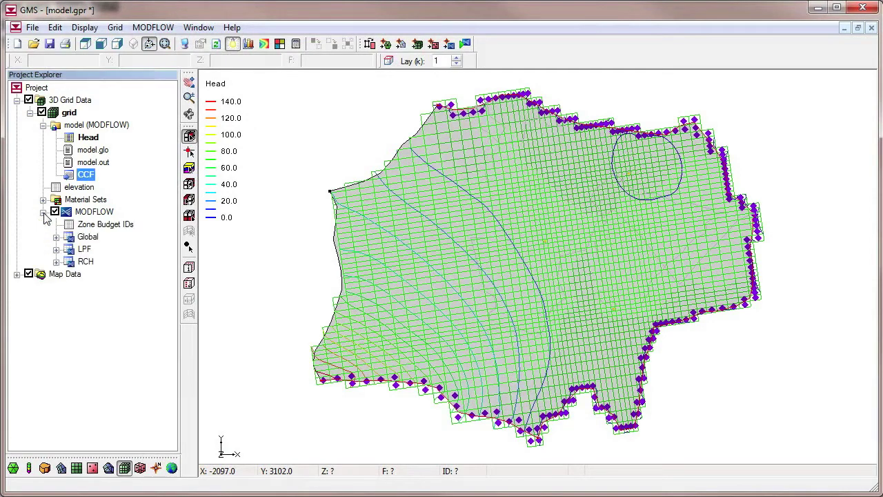
right_click(107, 232)
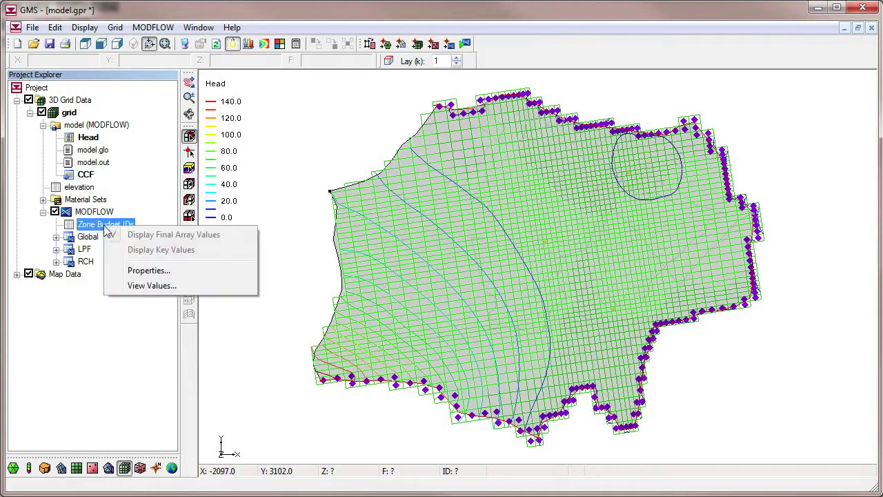
left_click(148, 271)
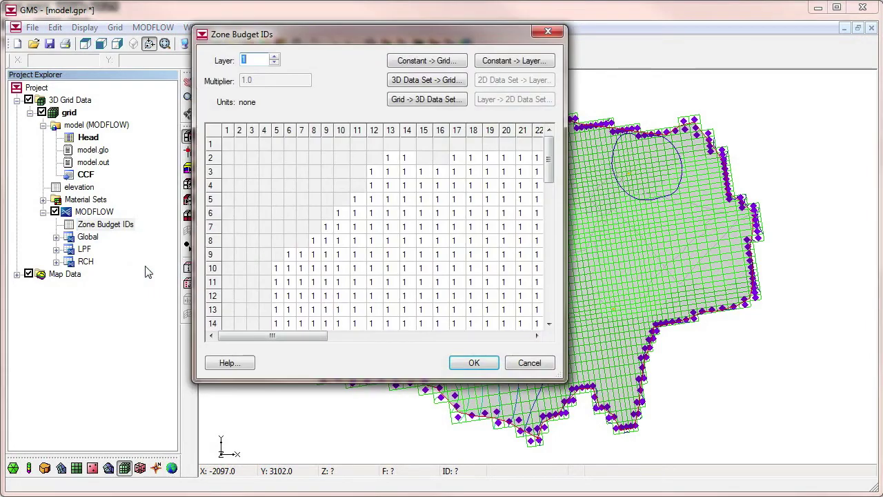
left_click(274, 57)
left_click(501, 63)
type("2")
key("Return")
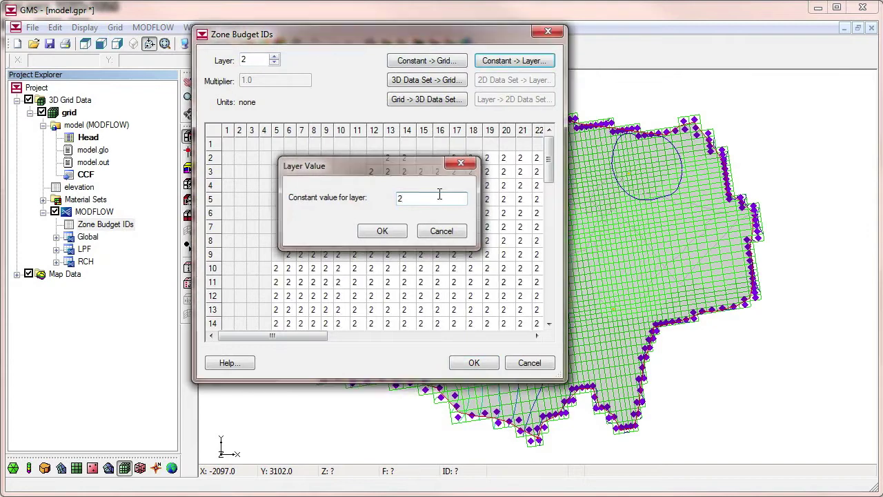
Set layers 3, 4 and 5 to zones 3, 4 and 5 and accept the IDs.
left_click(273, 56)
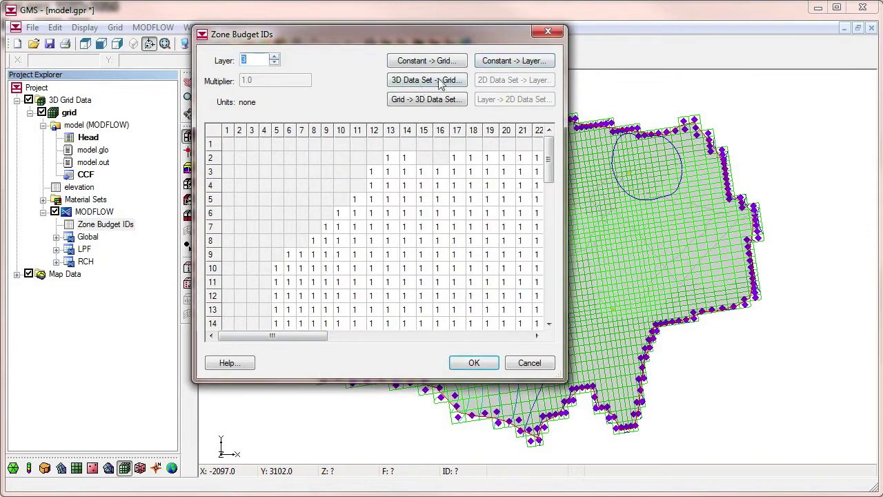
left_click(508, 63)
key("Return")
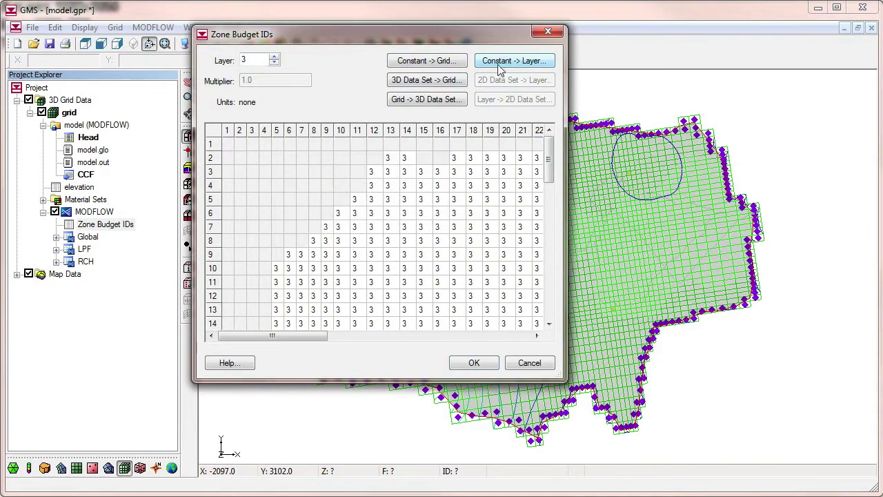
left_click(274, 57)
left_click(519, 63)
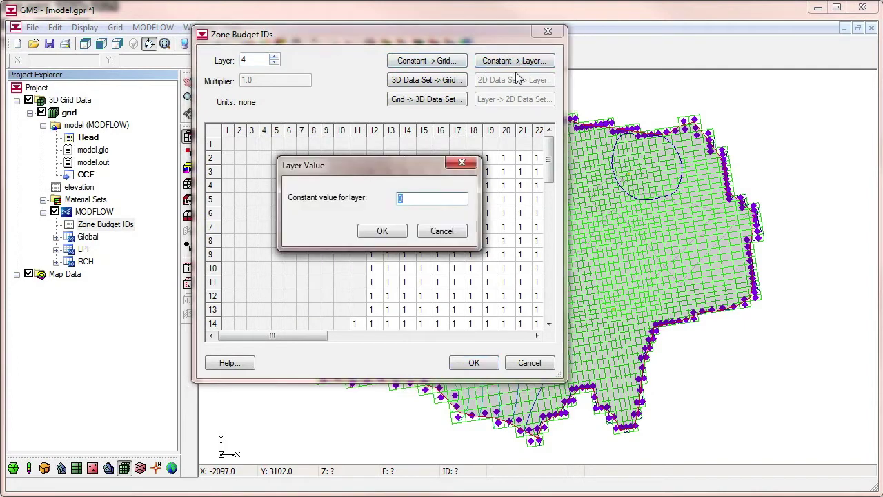
key("Return")
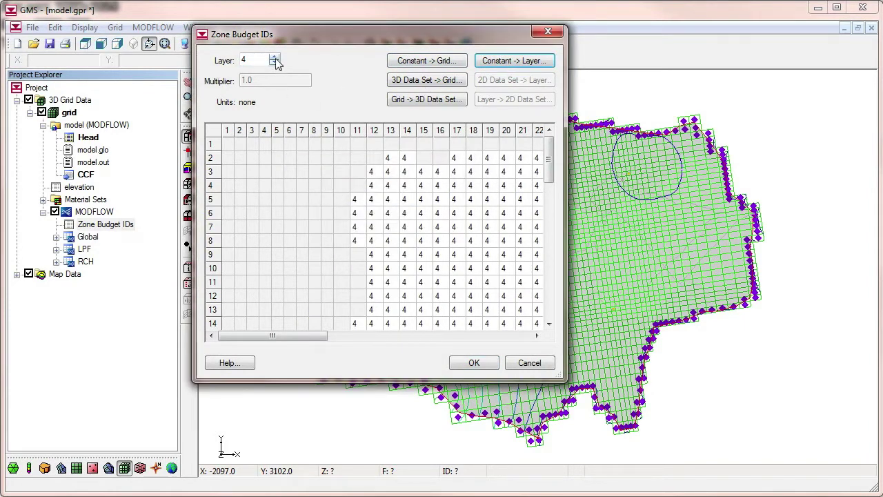
left_click(276, 58)
left_click(495, 67)
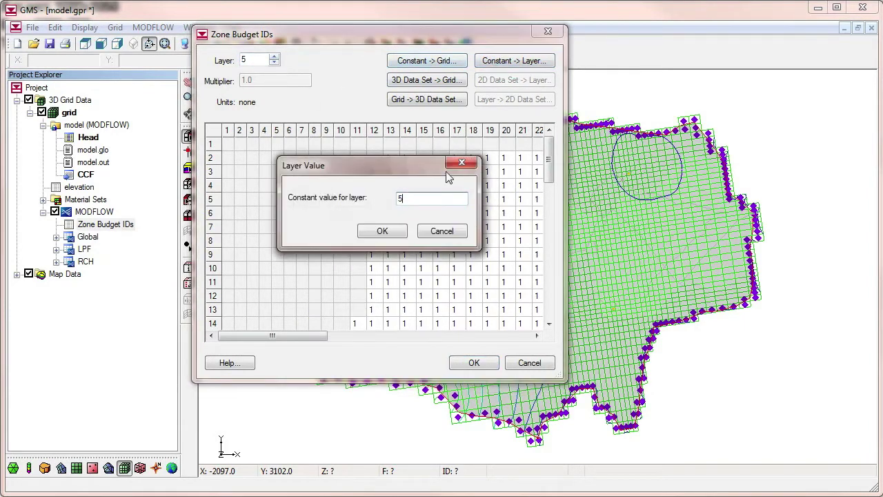
key("Return")
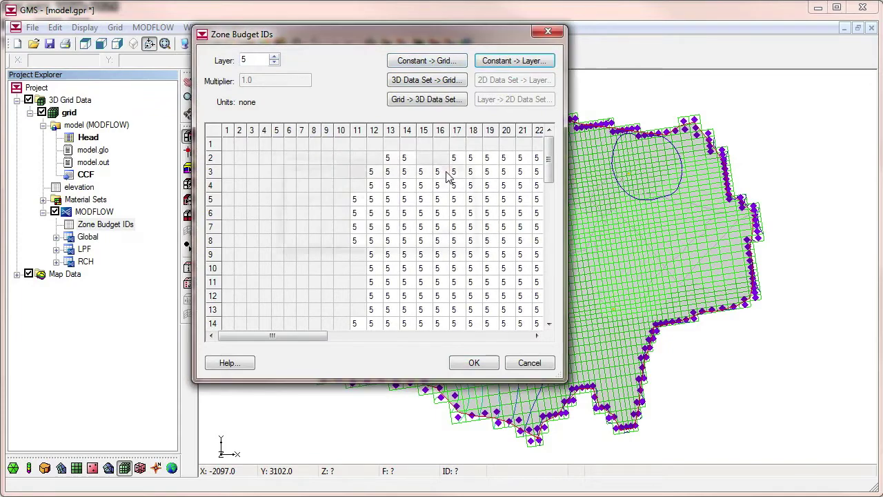
left_click(474, 362)
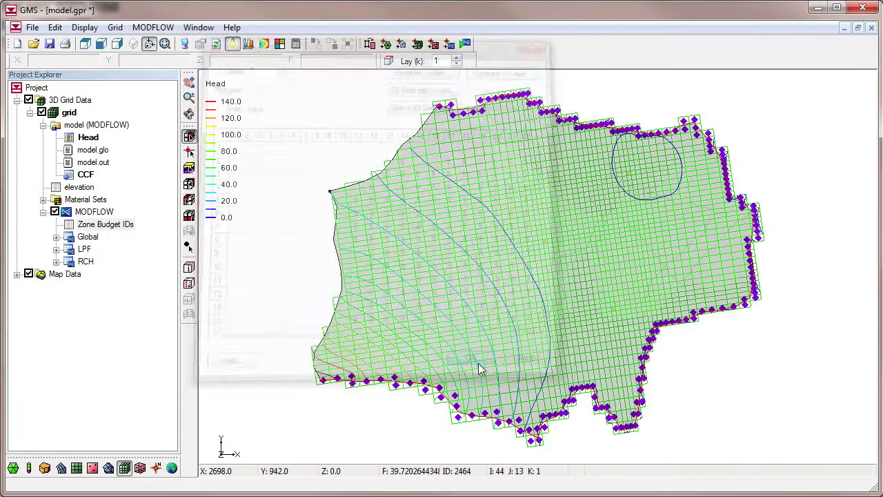
Rerun ZONEBUDGET from the CCF flow budget using the five zones.
right_click(86, 175)
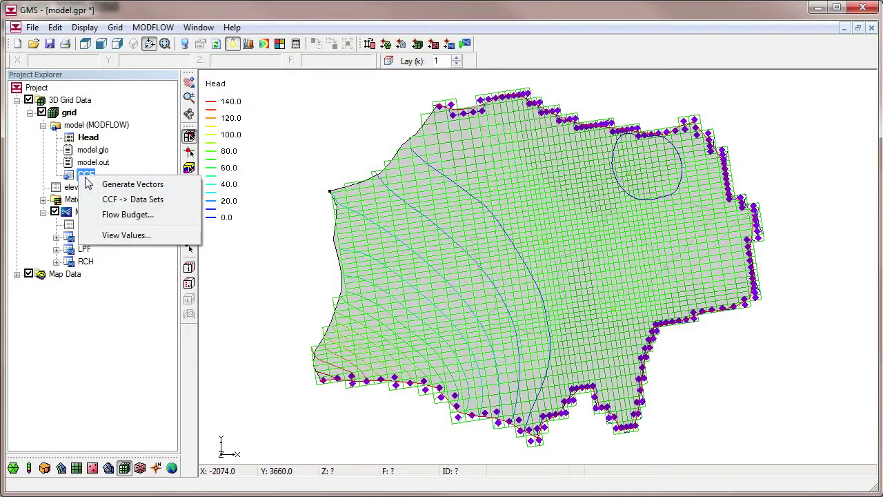
left_click(128, 215)
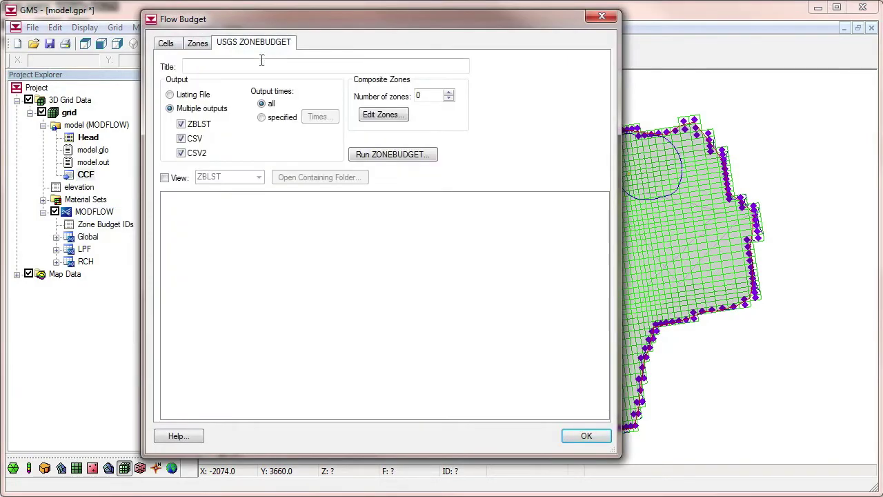
left_click(390, 156)
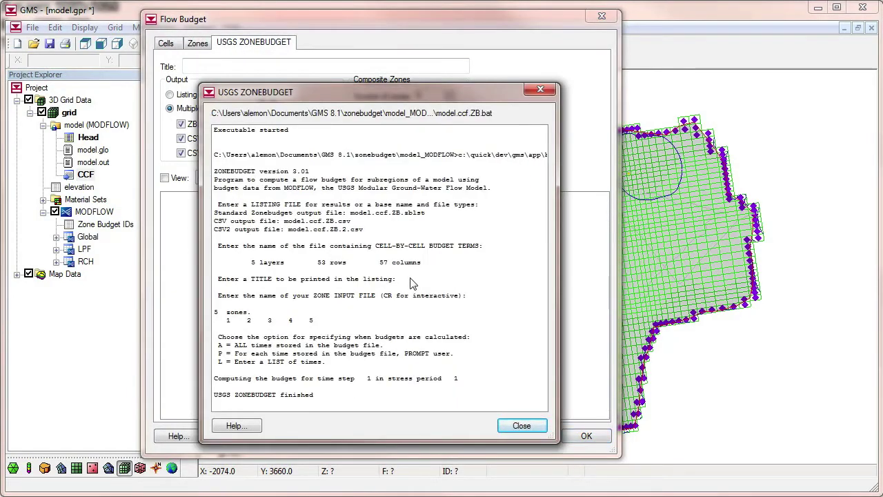
left_click(520, 424)
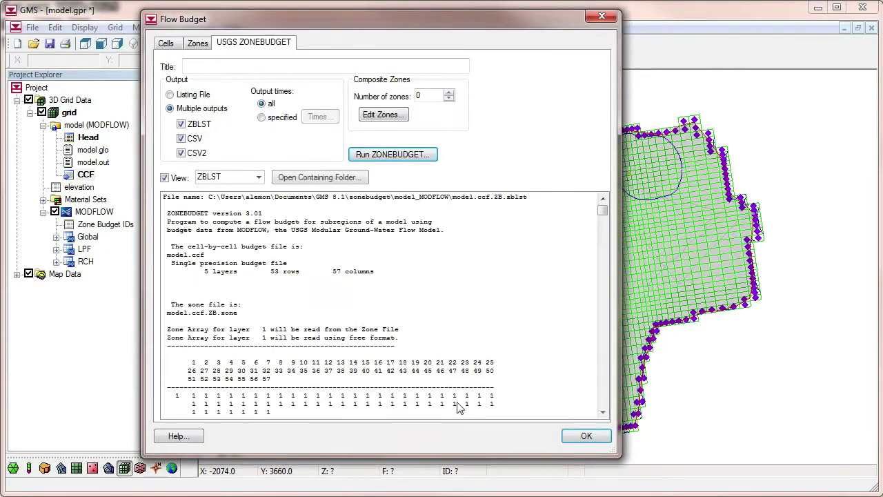
Scroll the ZBLST listing to review the Zone 5, 4 and 3 budget sections.
left_click_drag(602, 210, 613, 420)
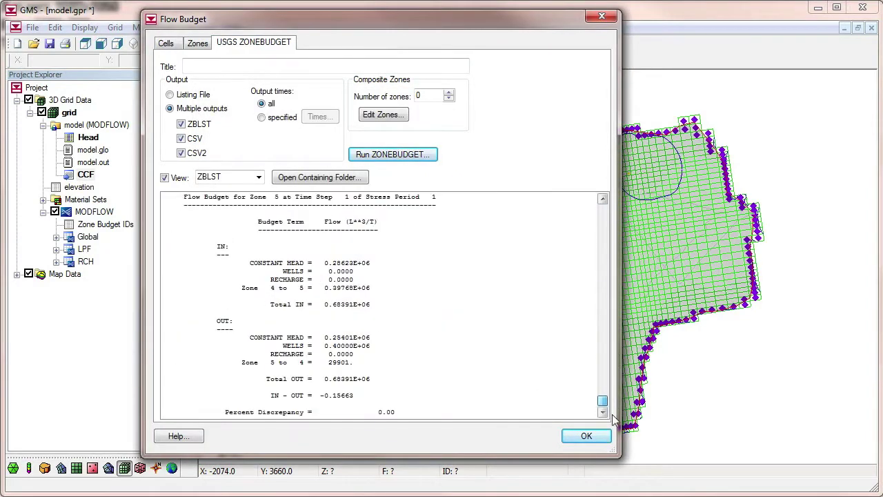
left_click(329, 200)
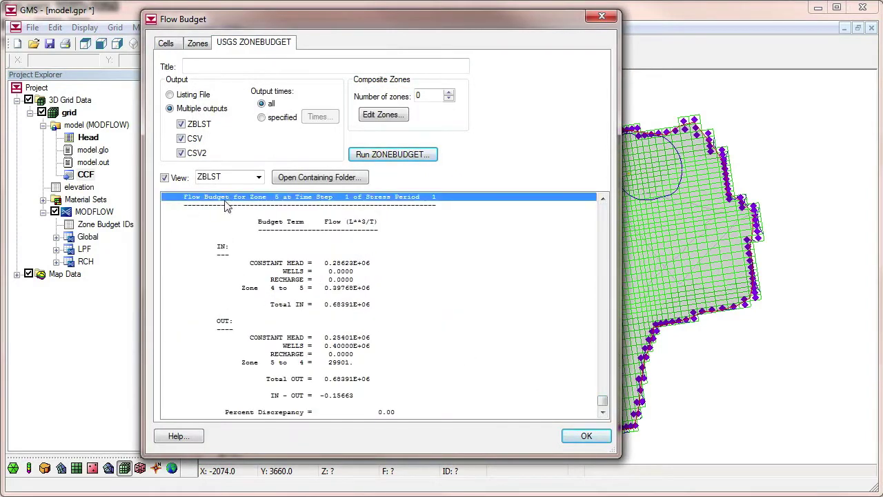
scroll(404, 281, "up", 15)
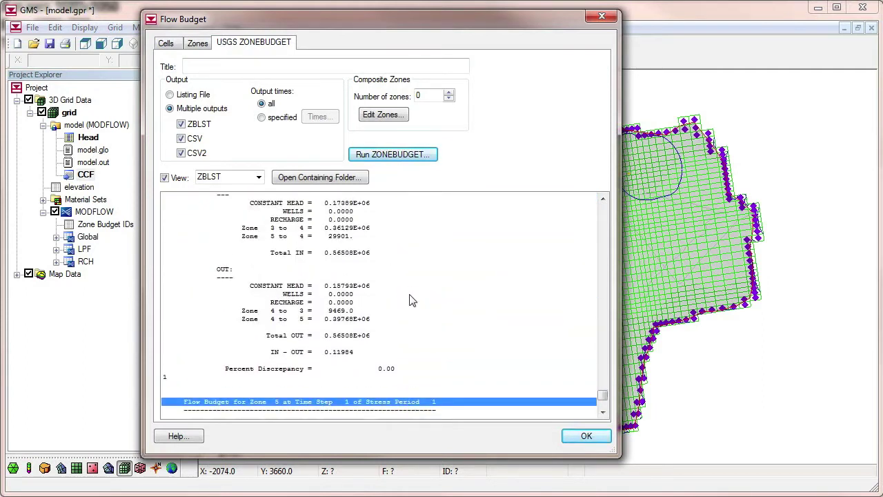
left_click(292, 281)
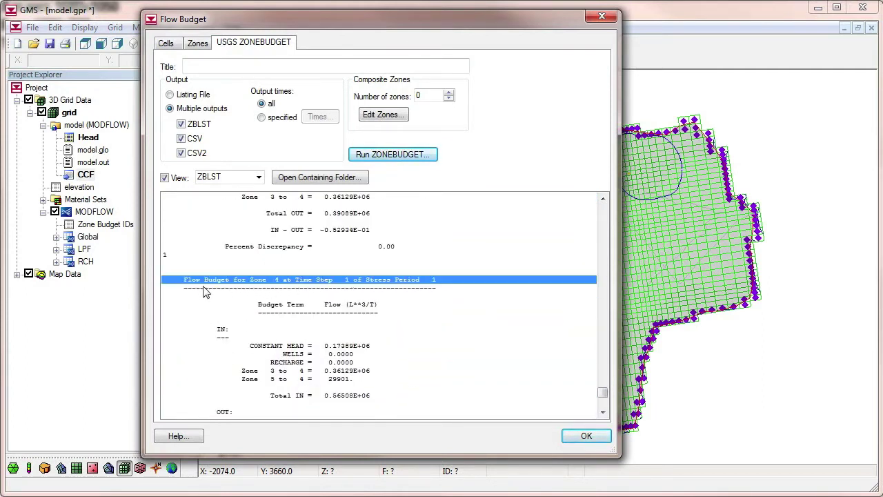
left_click(284, 289)
scroll(290, 287, "up", 15)
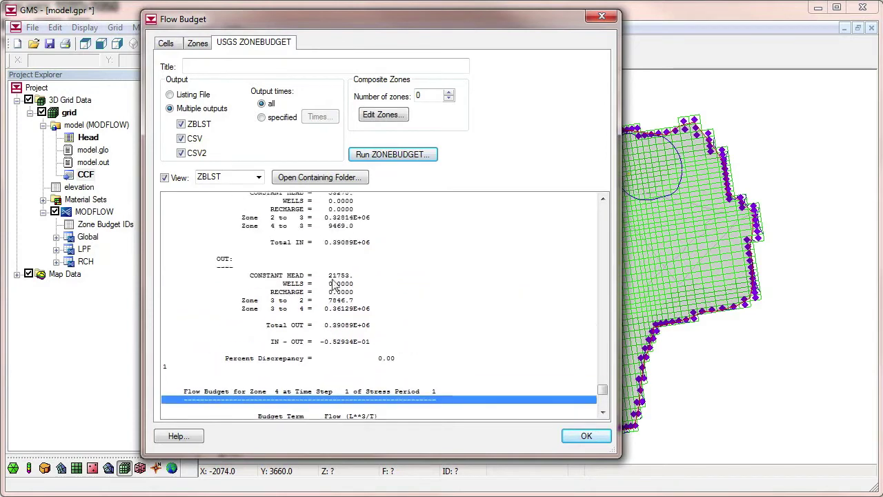
left_click(306, 287)
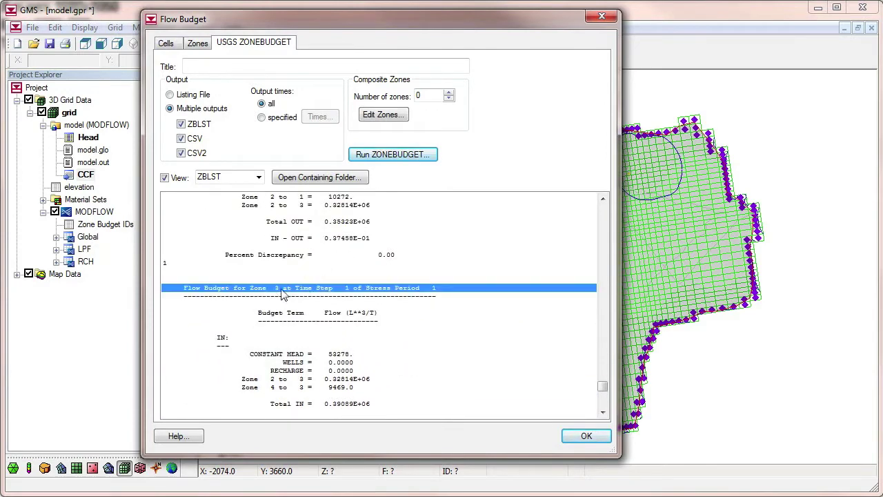
Switch to the CSV table and review the ZONE 1–5 columns and FROM ZONE rows.
left_click(256, 177)
left_click(232, 205)
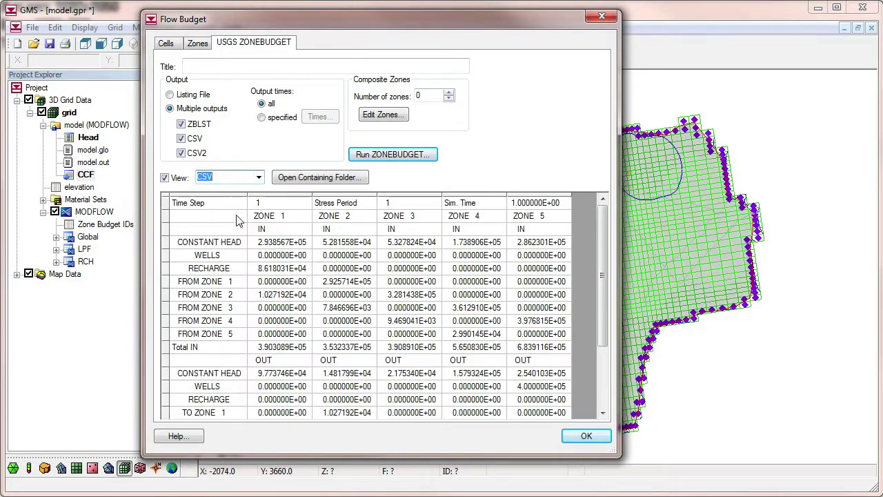
left_click_drag(278, 218, 525, 223)
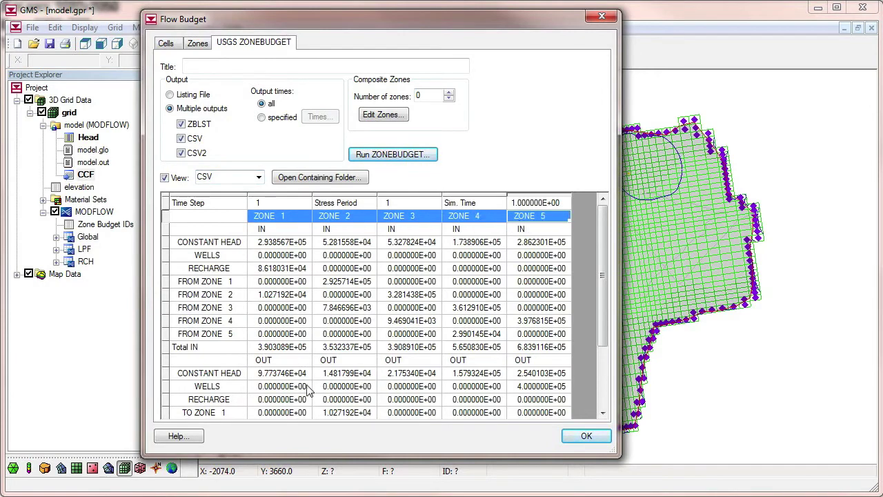
left_click_drag(228, 280, 222, 334)
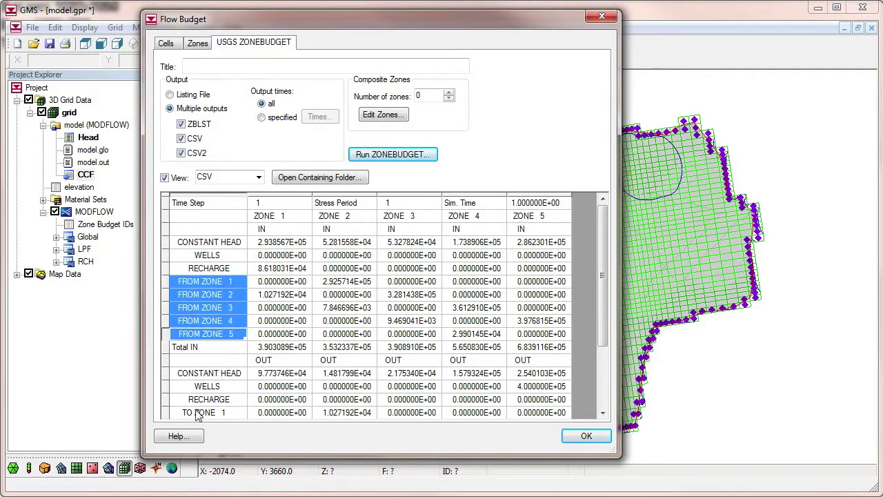
scroll(604, 302, "down", 3)
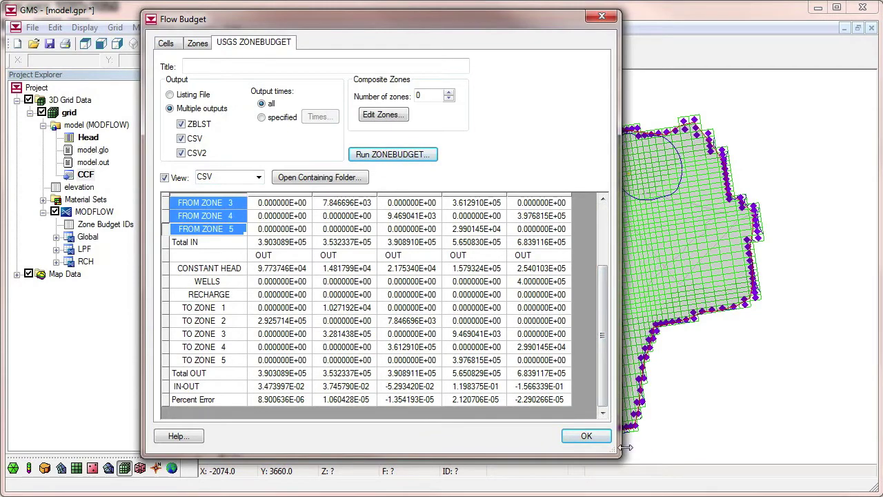
List the MODFLOW coverages under Map Data and confirm Zones_layer_2 has the Zone budget ID property.
left_click(585, 436)
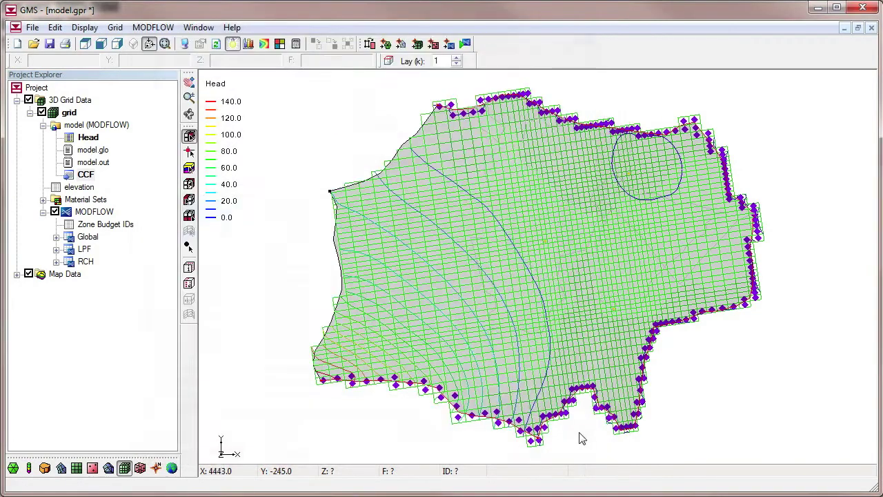
left_click(17, 274)
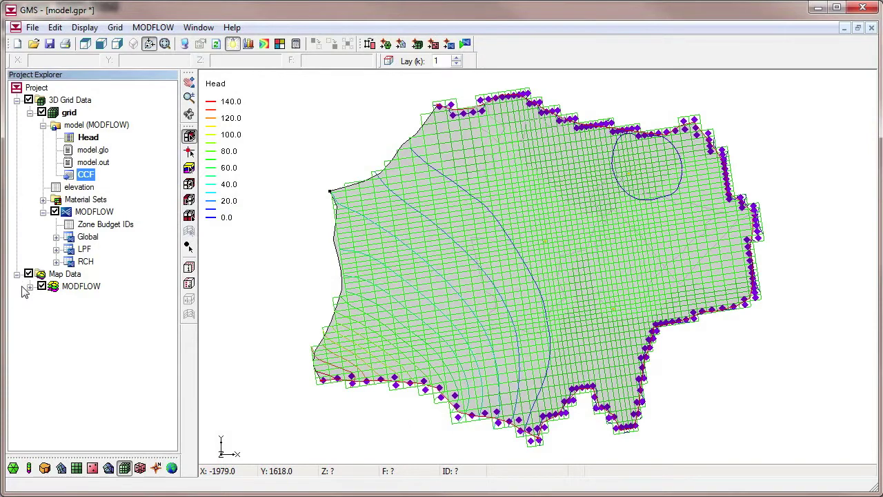
left_click(30, 286)
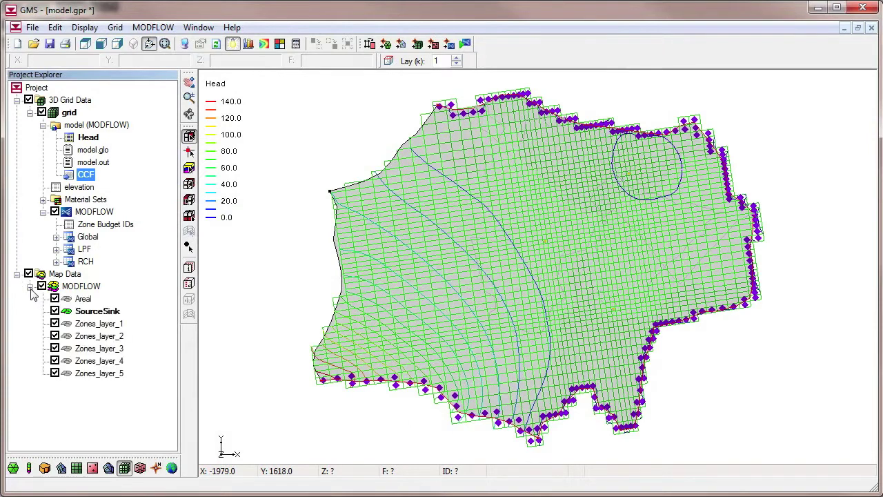
double_click(119, 338)
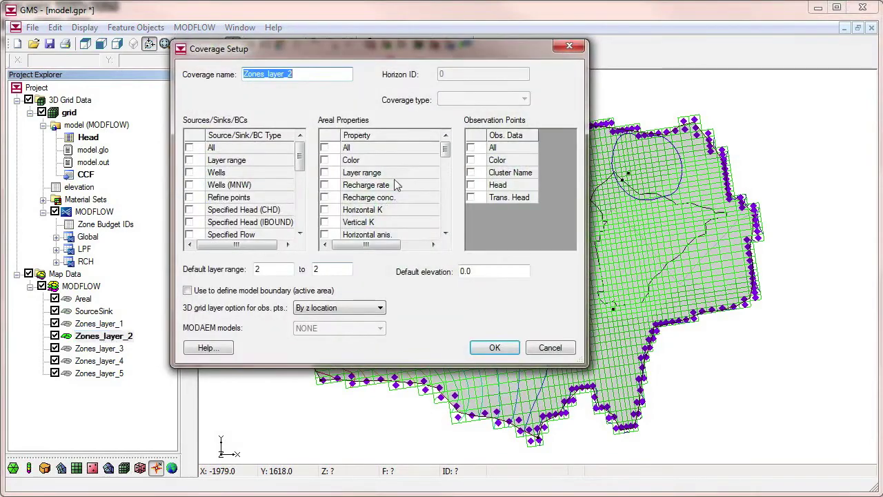
left_click_drag(445, 149, 449, 221)
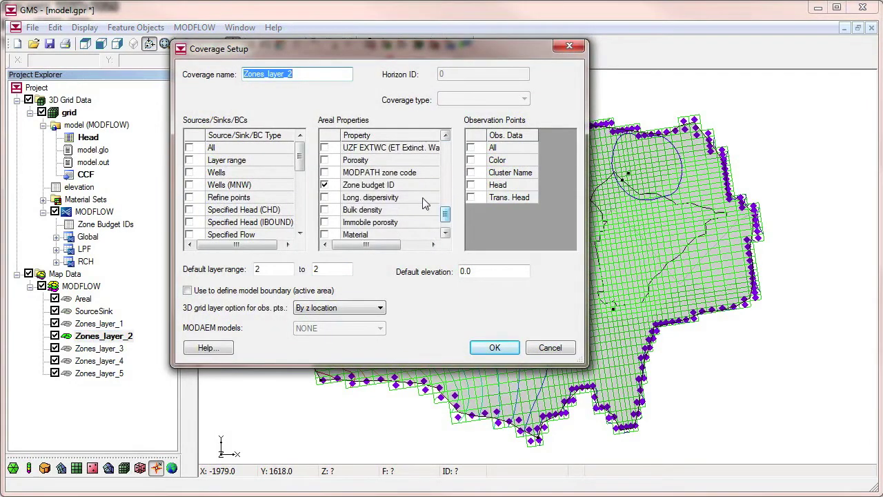
left_click(369, 185)
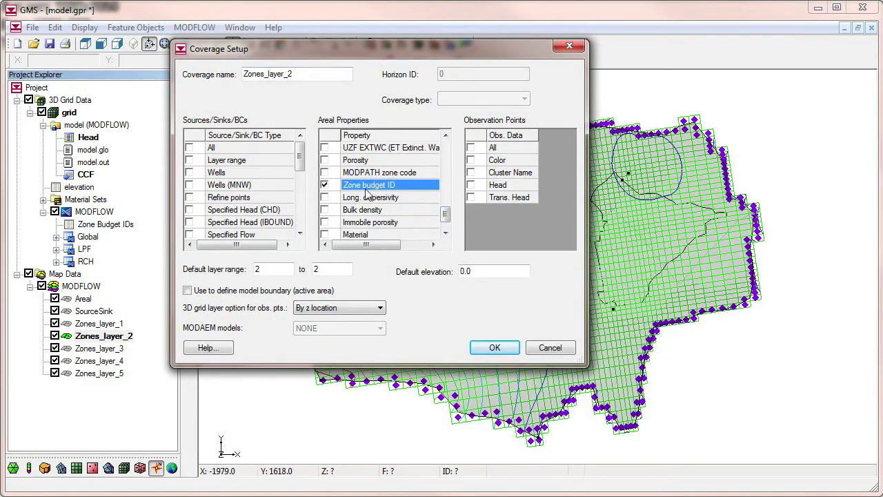
Inspect the layer 2 zone polygons, including the east inner polygon with Zone budget ID 2.
left_click(503, 346)
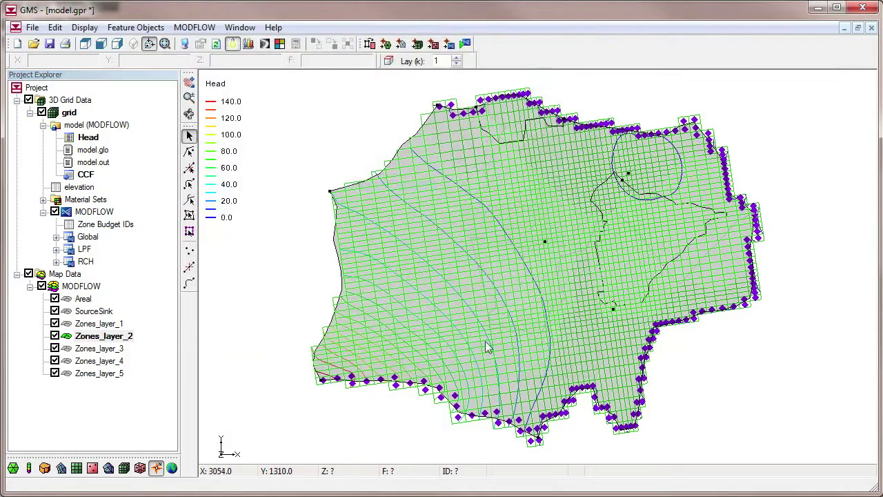
left_click(455, 59)
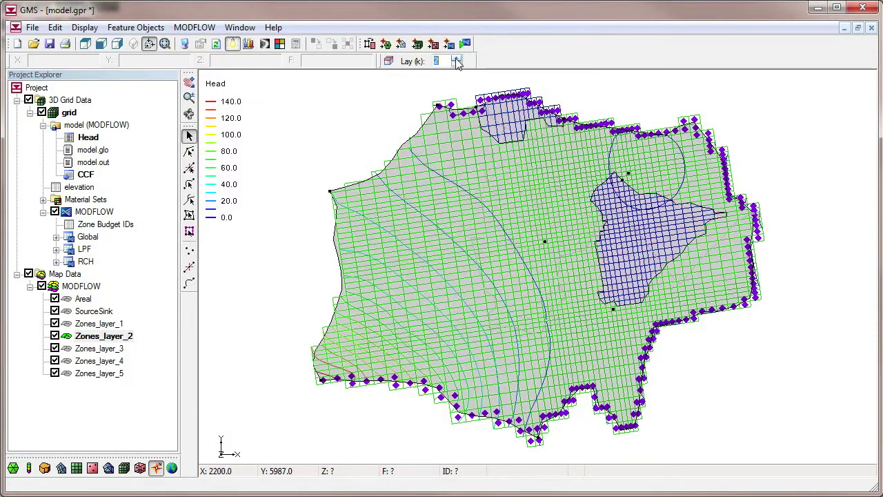
left_click(469, 260)
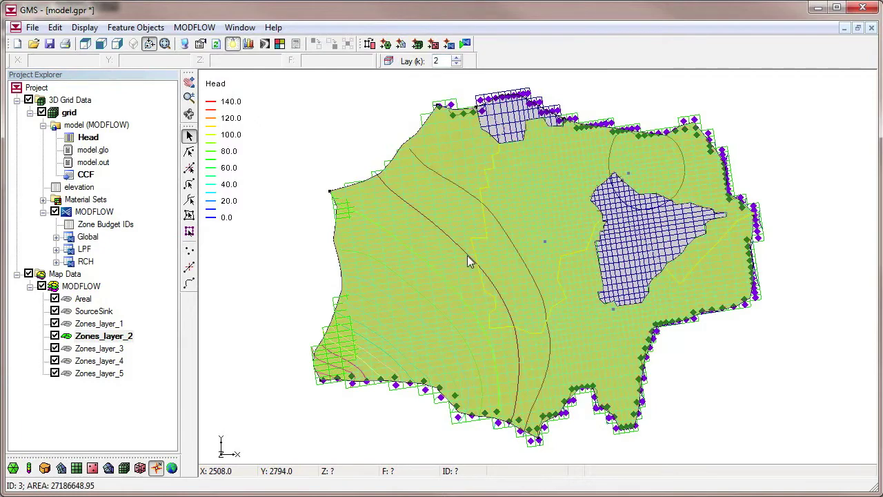
double_click(498, 280)
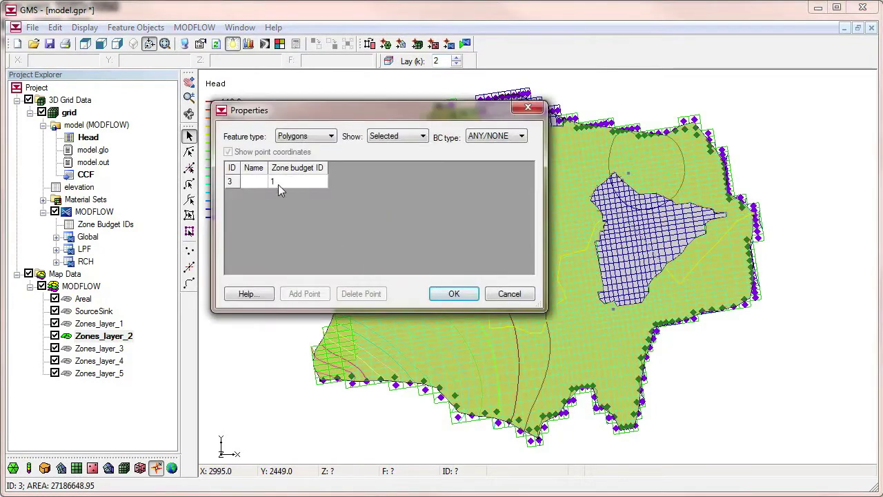
left_click(454, 293)
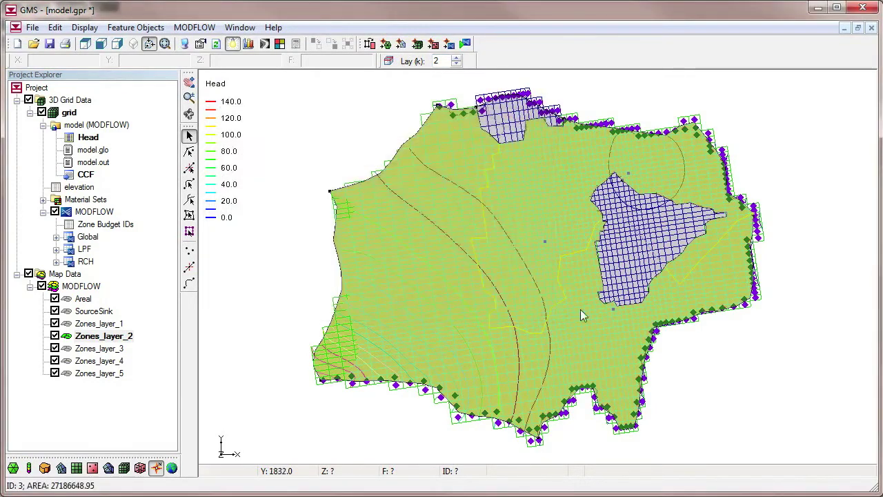
left_click(624, 270)
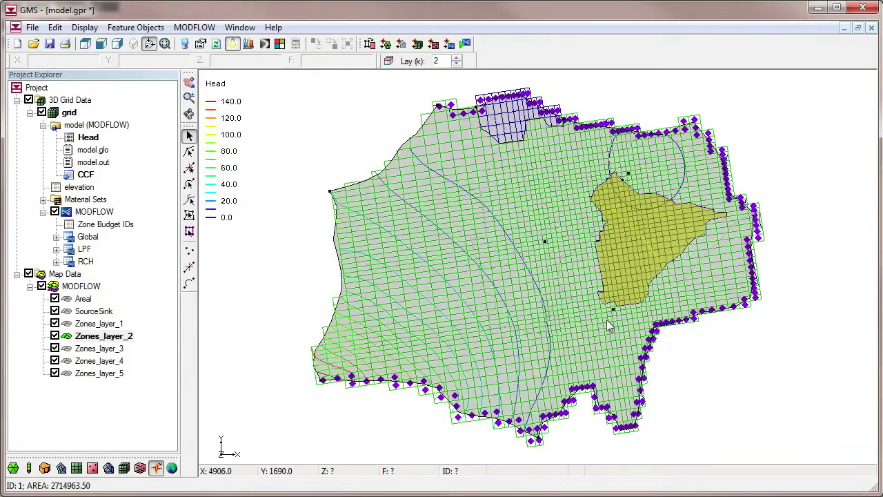
double_click(616, 254)
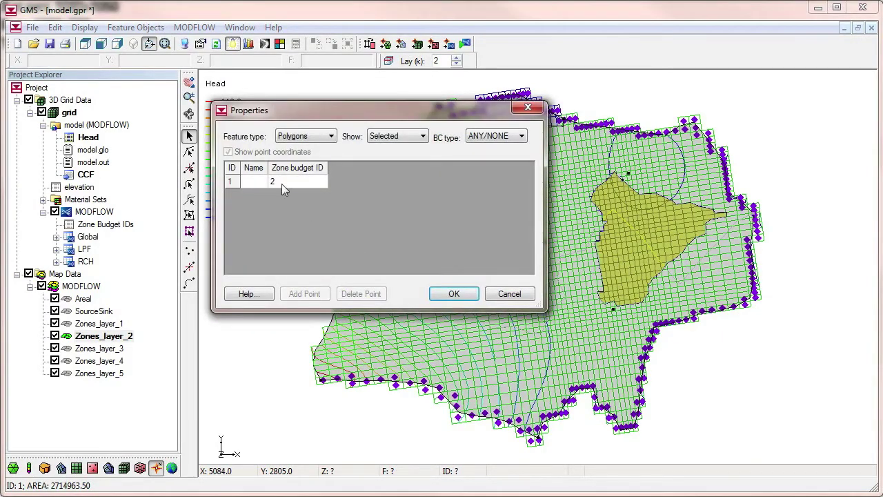
left_click(453, 293)
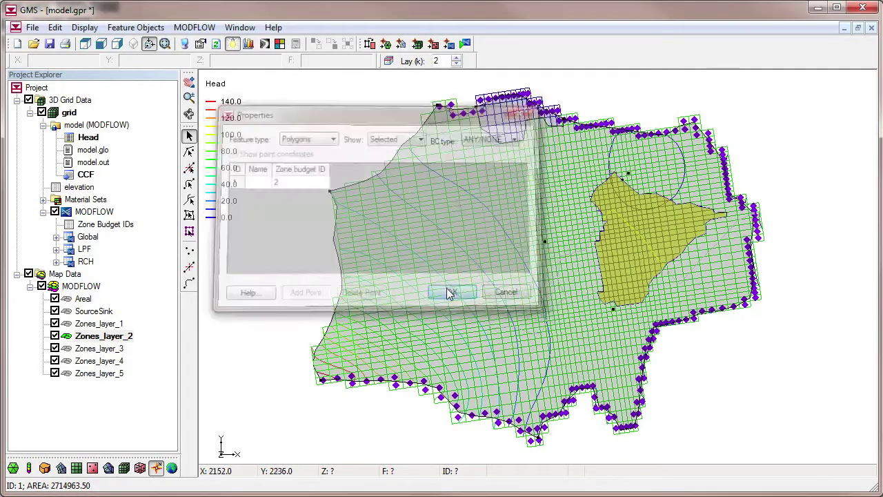
On layer 4, activate Zones_layer_4 and confirm its polygons carry zone budget IDs 3 and 4.
left_click(456, 58)
left_click(456, 58)
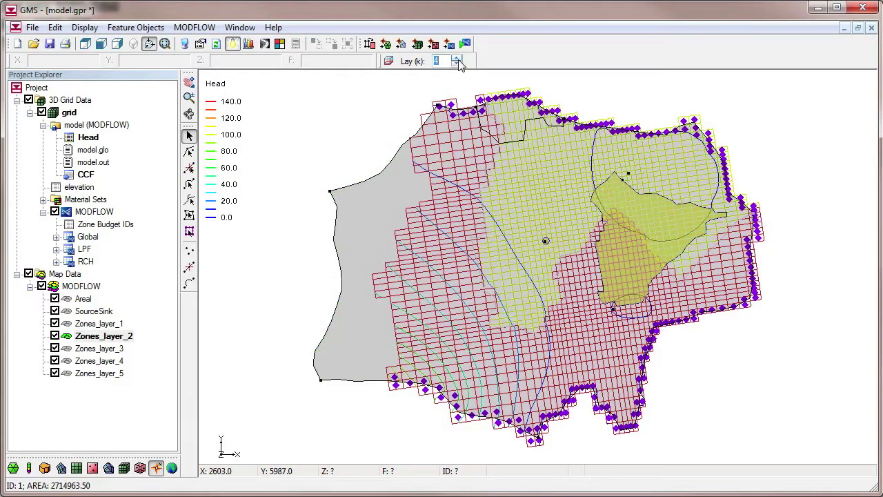
left_click(99, 360)
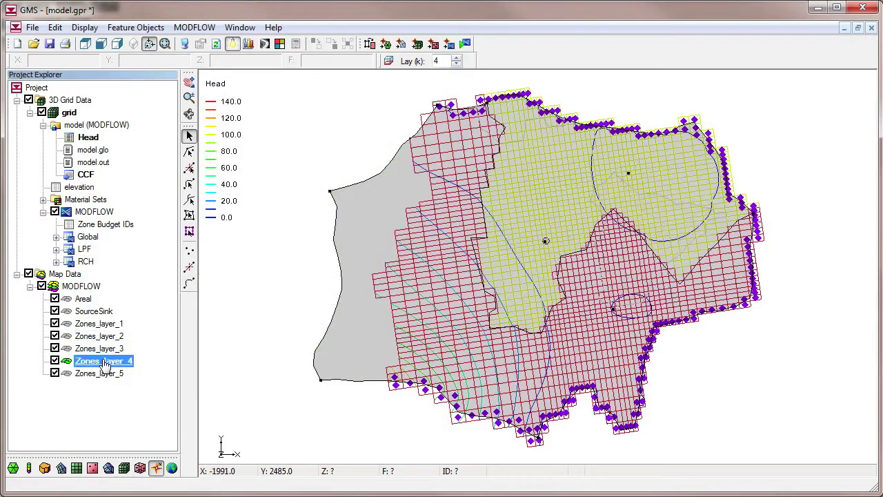
left_click(569, 213)
double_click(569, 212)
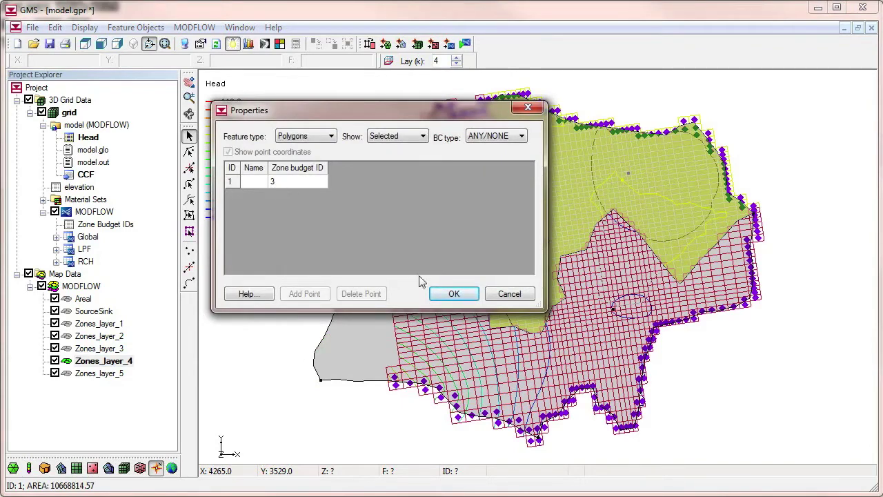
left_click(453, 293)
left_click(464, 324)
double_click(464, 324)
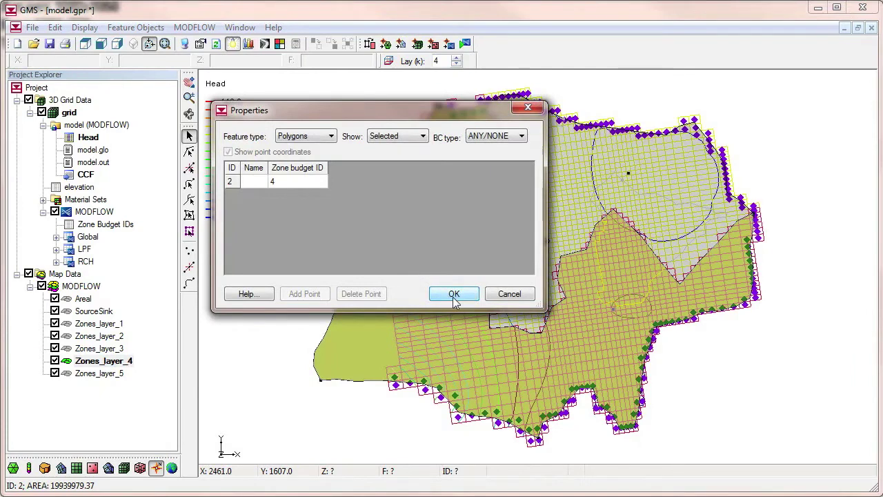
left_click(454, 294)
Map all applicable MODFLOW coverages to the MODFLOW/MODPATH grid model.
right_click(80, 285)
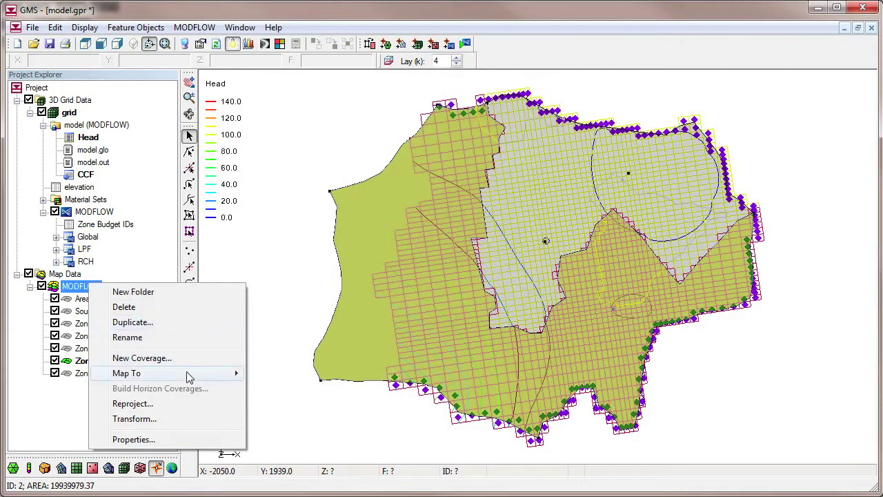
mouse_move(187, 373)
left_click(290, 373)
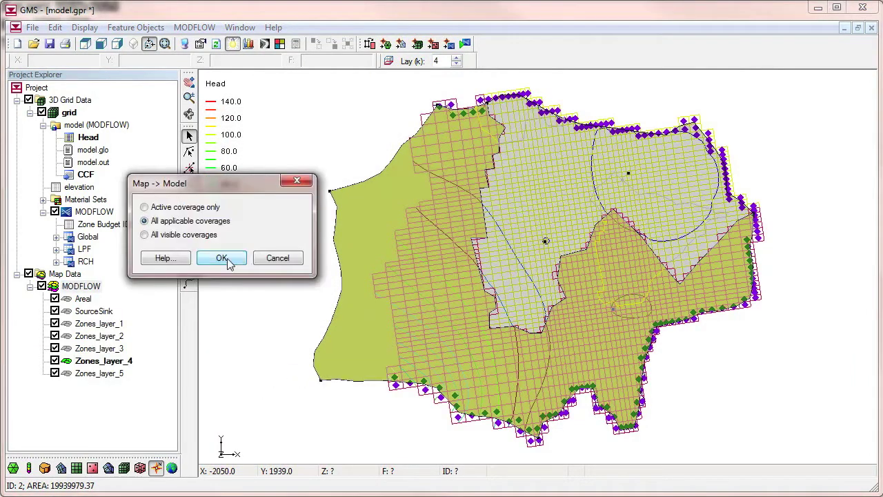
left_click(228, 262)
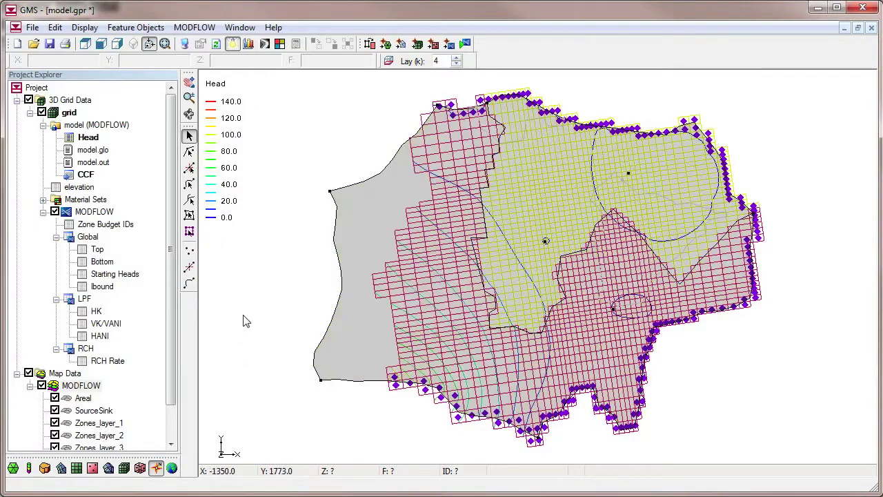
left_click(69, 113)
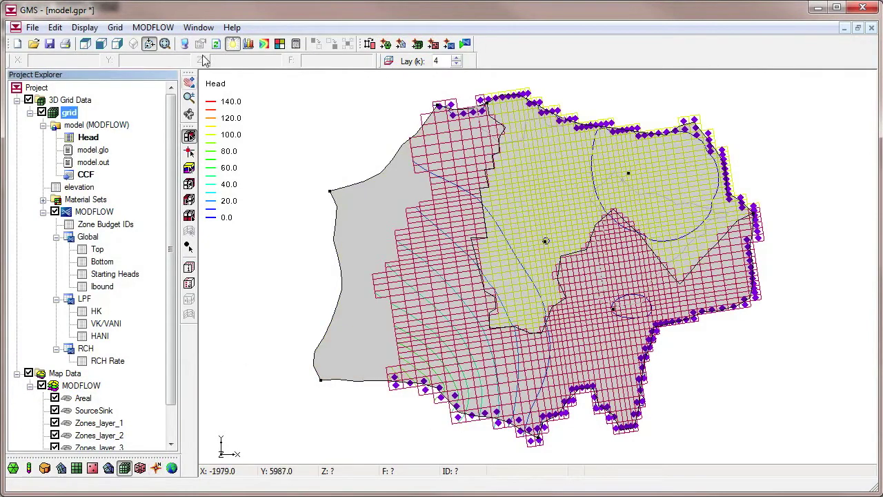
Read the transient trans.mfn MODFLOW solution into the project.
left_click(153, 27)
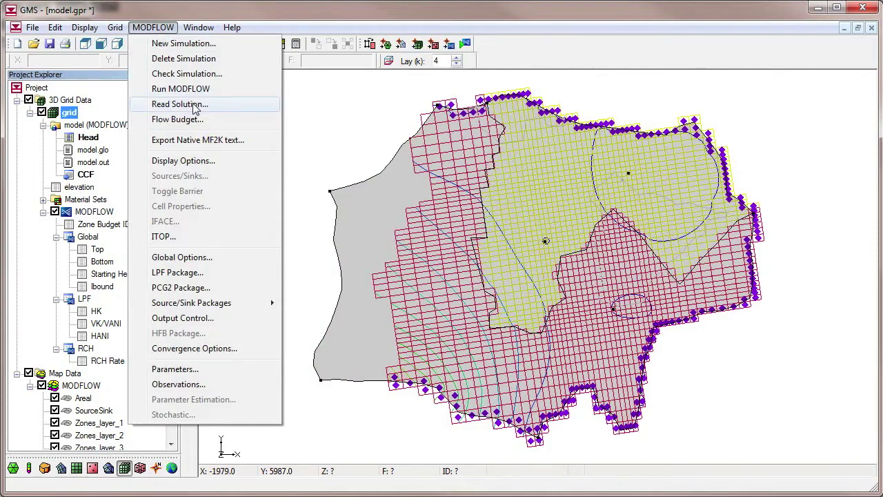
left_click(180, 104)
left_click(260, 133)
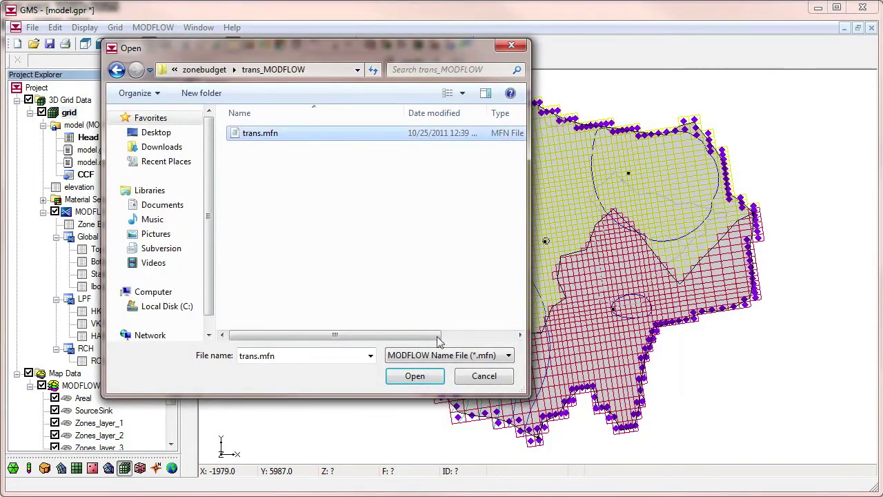
left_click(414, 376)
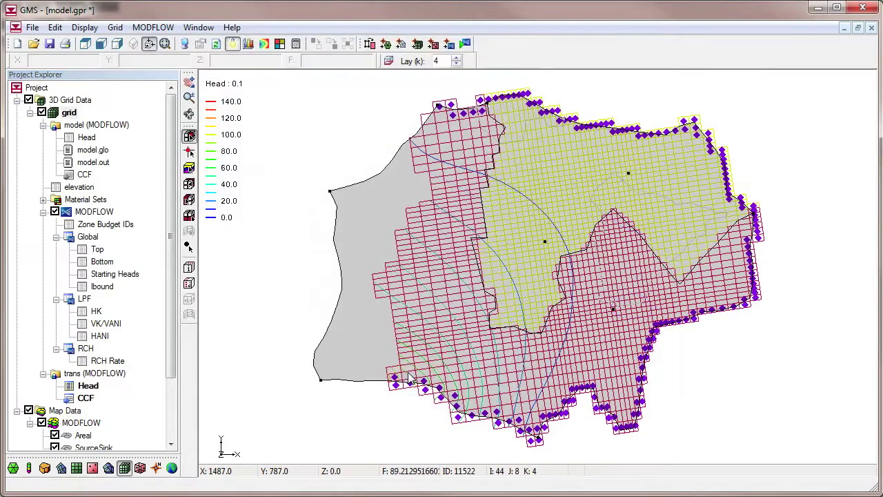
Show the trans head contours, stepping through times to 4.49736.
left_click(88, 386)
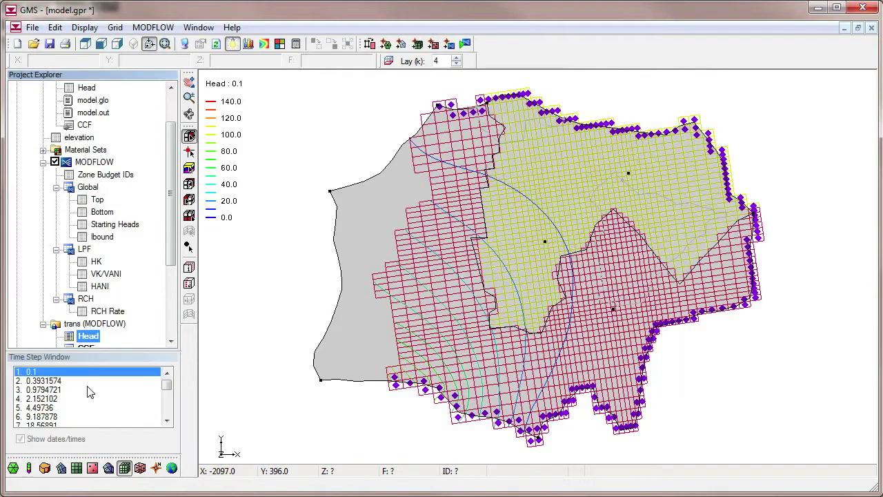
left_click(47, 381)
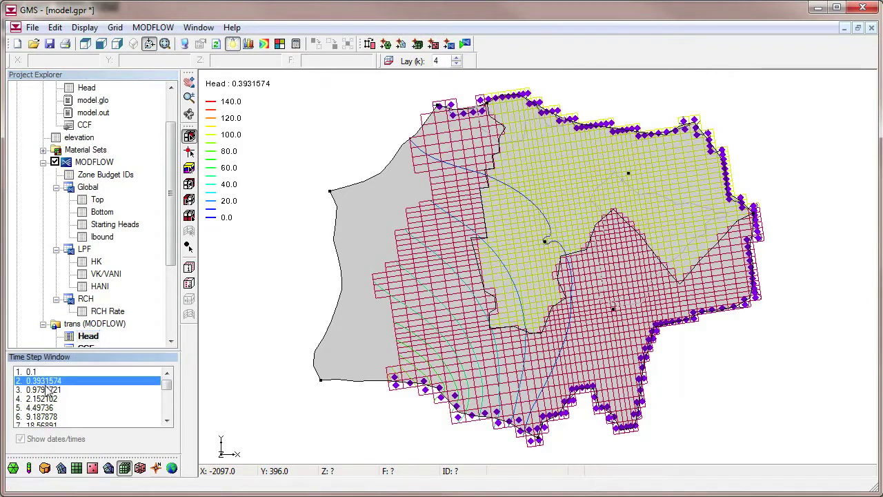
left_click(47, 390)
left_click(47, 408)
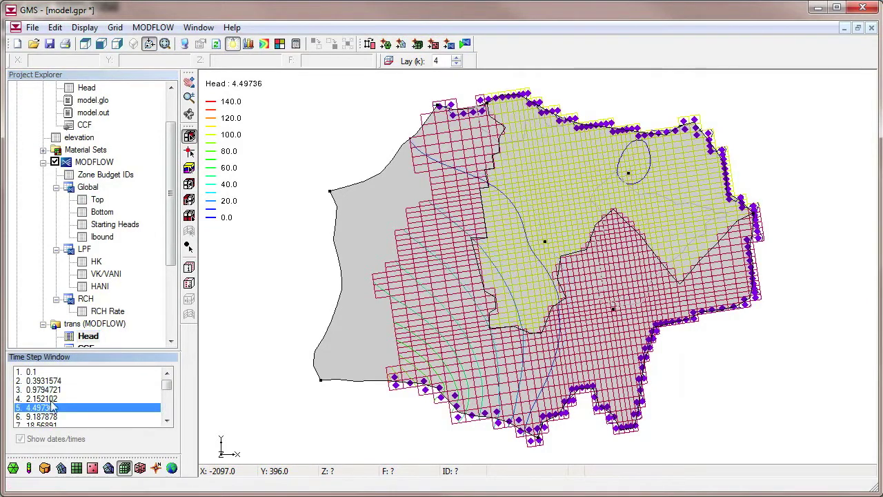
scroll(123, 287, "down", 2)
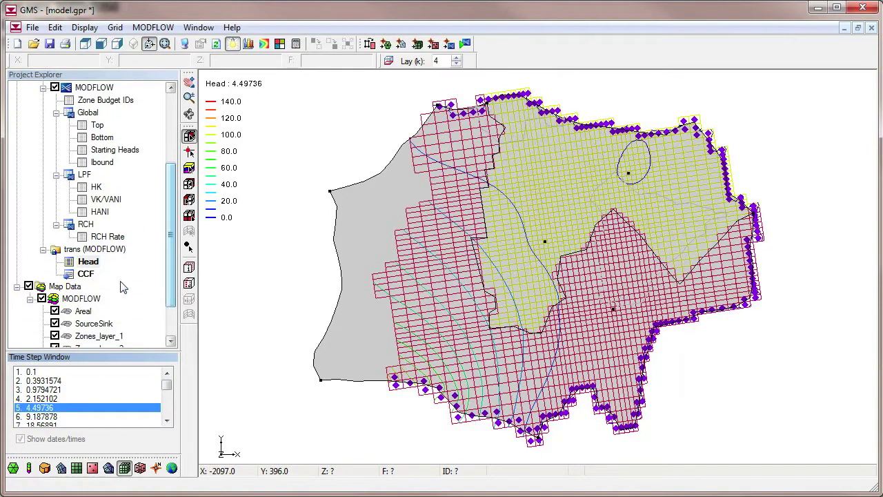
Open the CCF Flow Budget and set USGS ZONEBUDGET to specified output times.
right_click(85, 275)
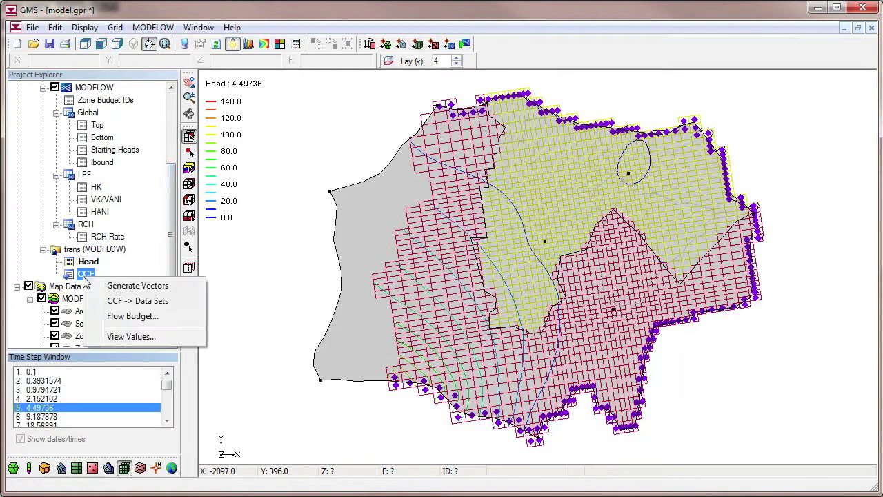
left_click(120, 319)
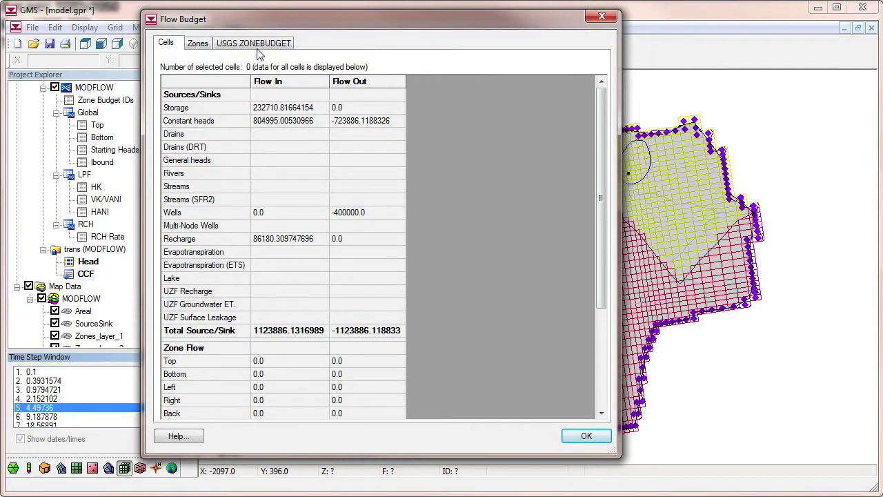
left_click(257, 44)
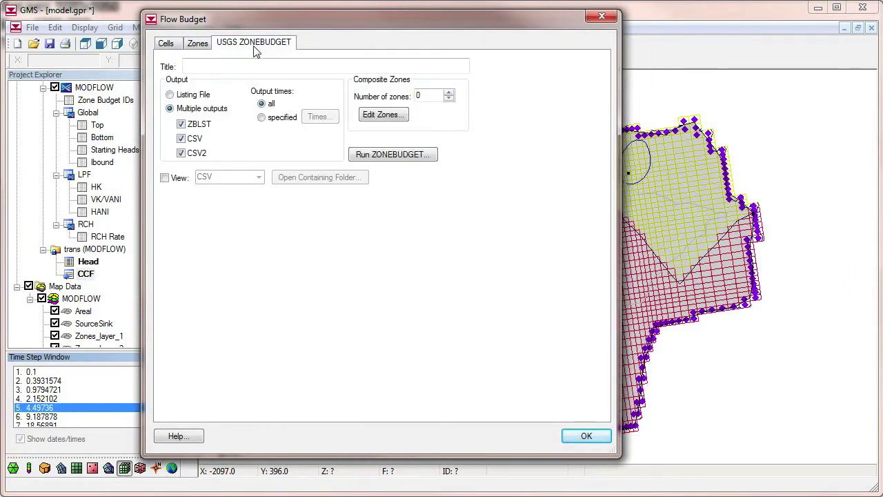
left_click(263, 119)
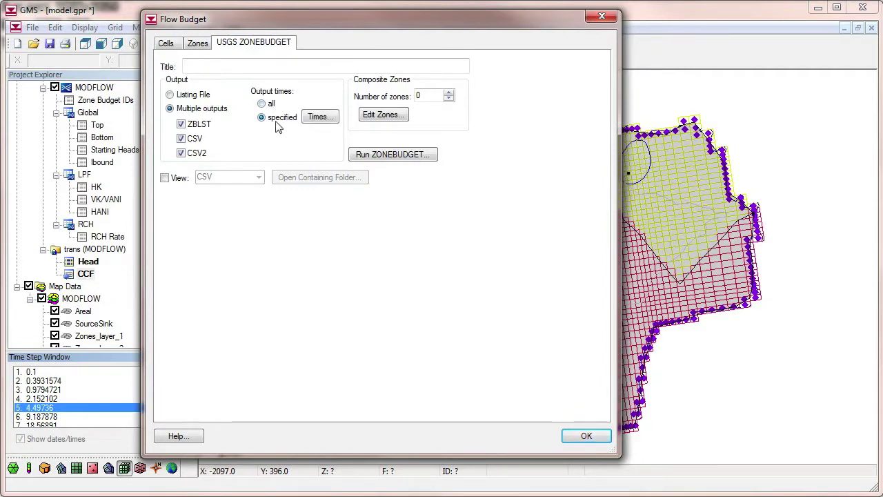
Select output times 300.0, 450.0 and 600.0 for ZONEBUDGET.
left_click(319, 117)
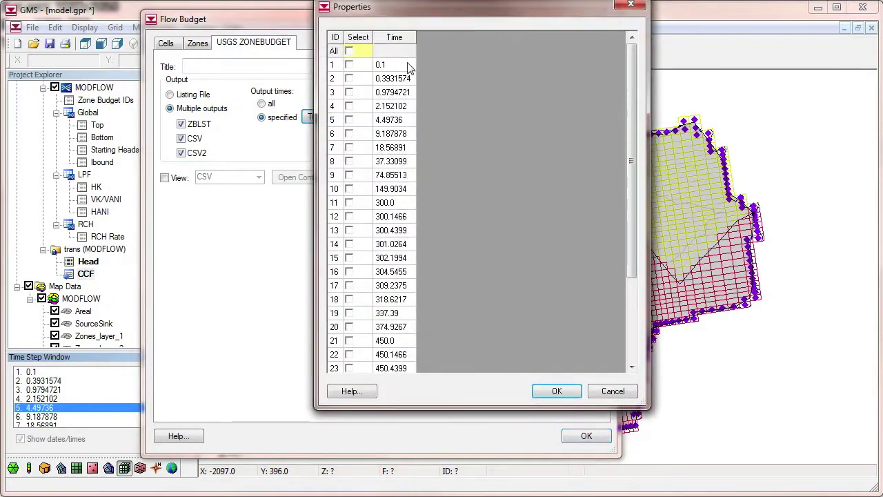
scroll(435, 347, "down", 3)
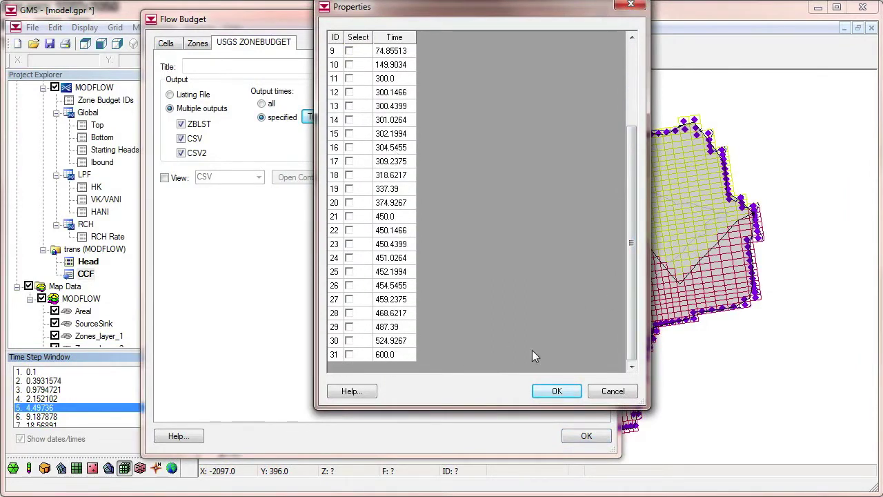
left_click_drag(634, 310, 628, 230)
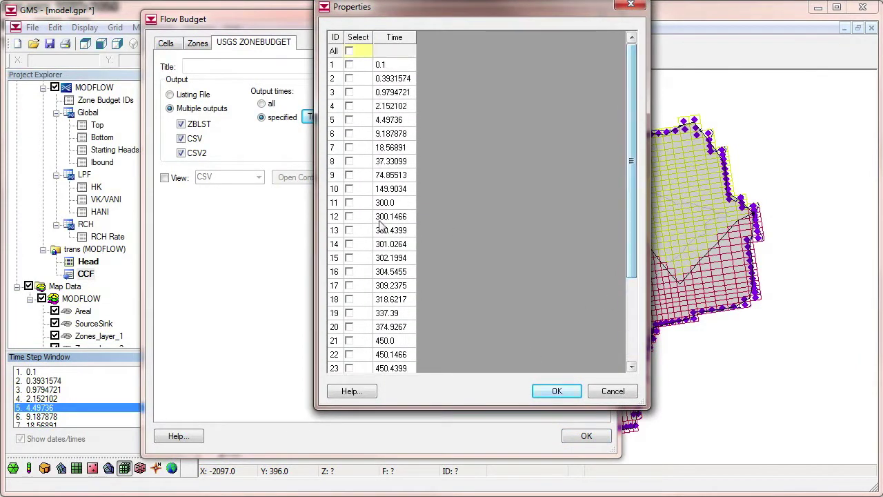
left_click(349, 203)
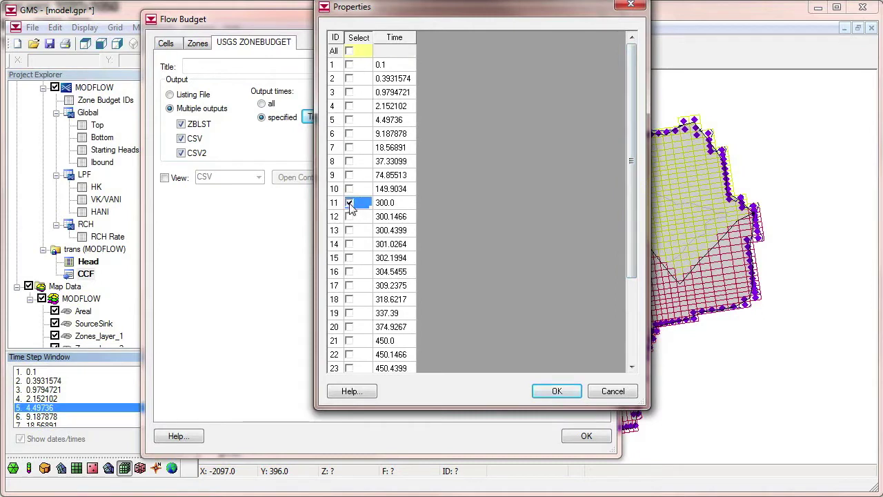
left_click(349, 341)
scroll(628, 269, "down", 3)
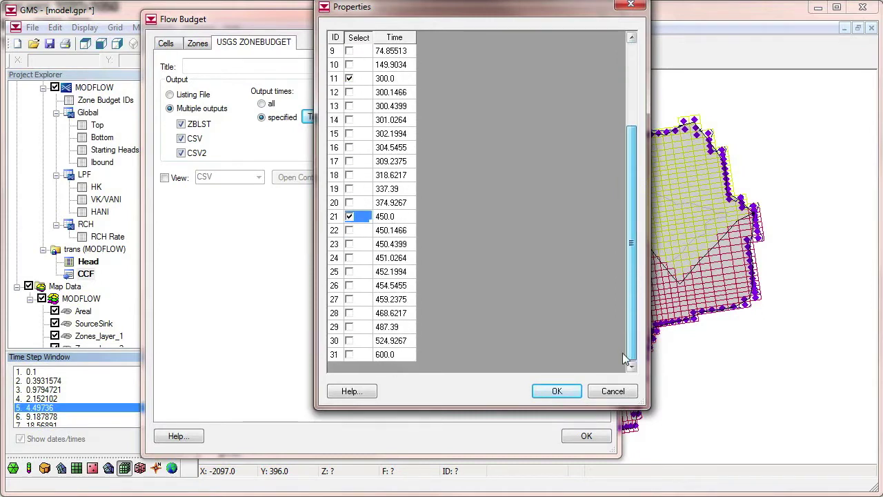
left_click(348, 354)
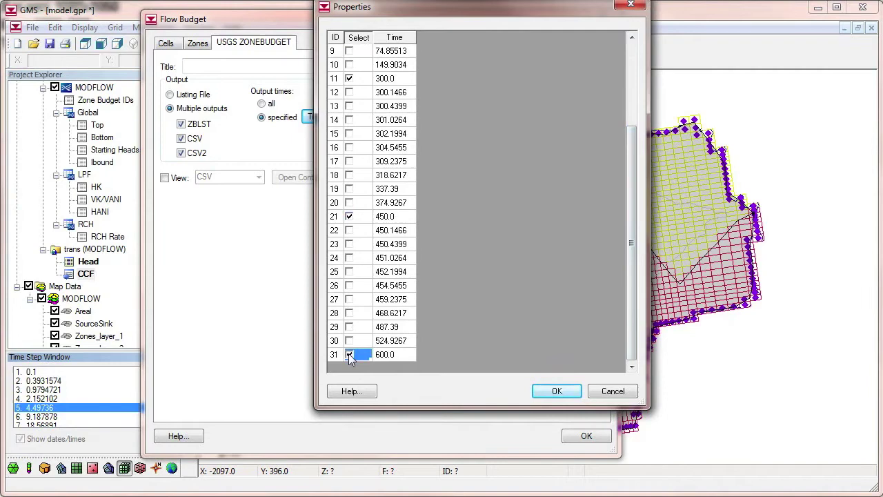
left_click(560, 392)
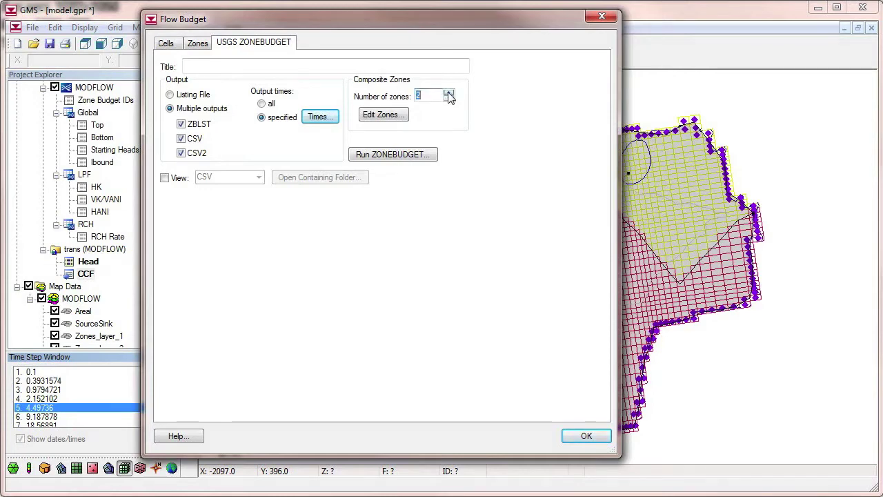
Define composite zone 'upper' as zones 1, 2 and 'lower' as zones 3, 4.
left_click(383, 117)
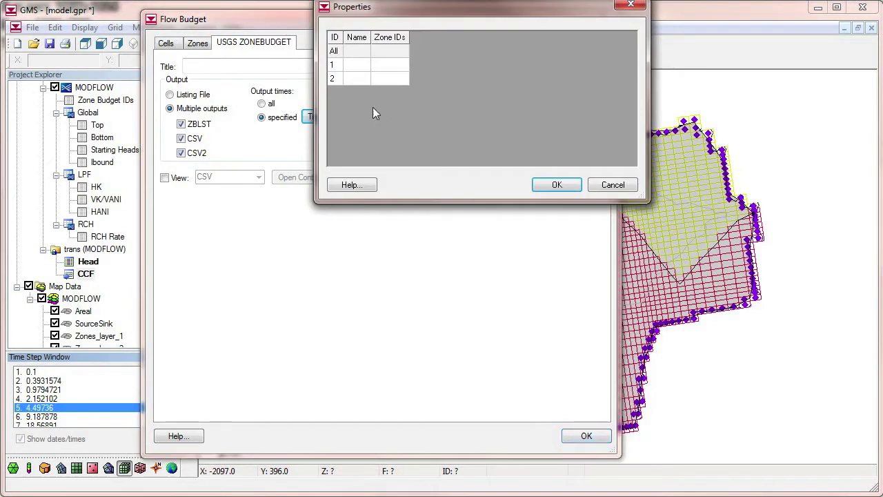
left_click(360, 67)
key("Tab")
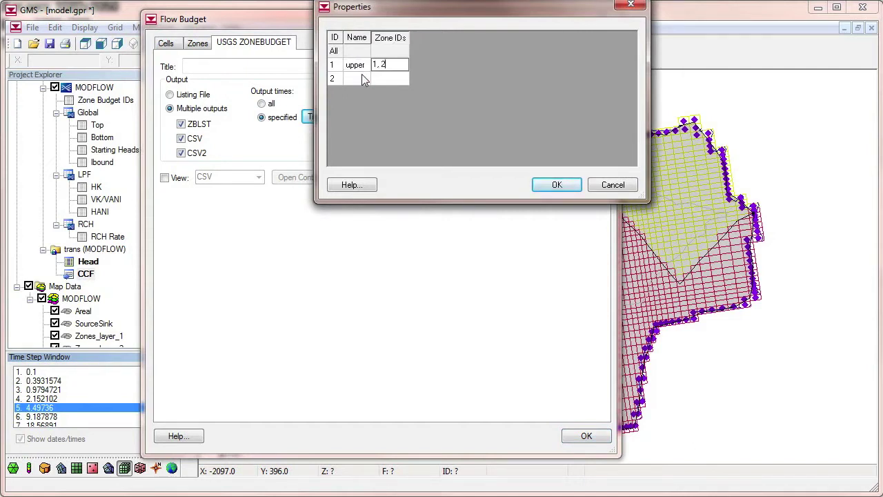
left_click(362, 77)
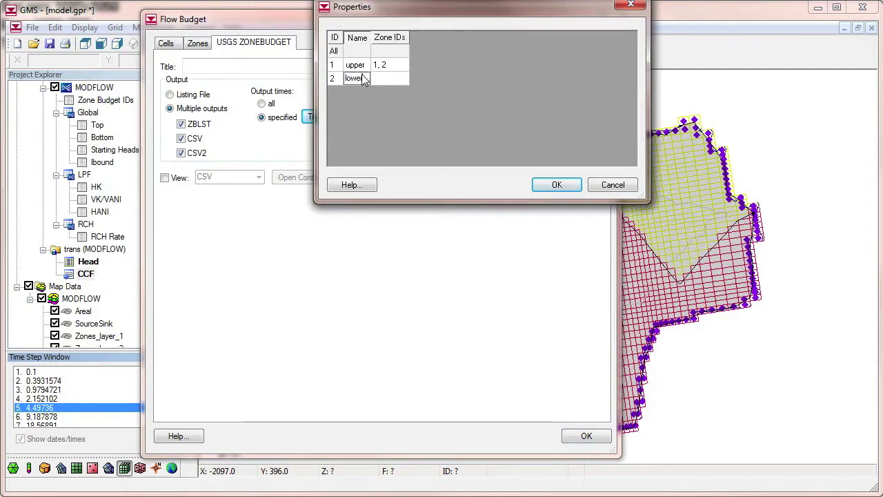
key("Tab")
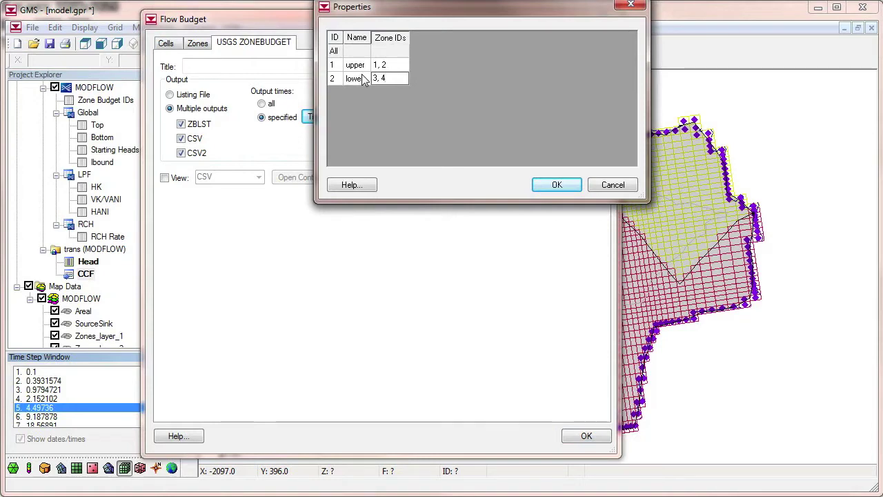
left_click(557, 185)
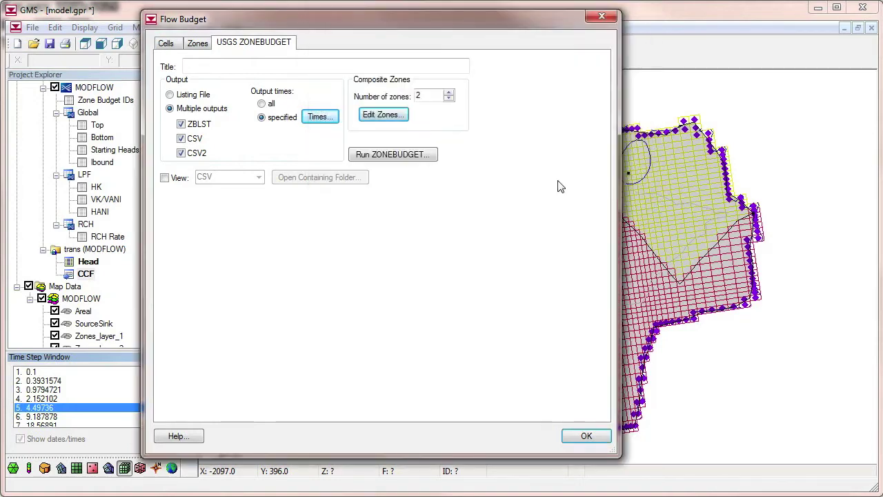
Run ZONEBUDGET, check the log's skipped steps and stress period 2 budget, then close it.
left_click(393, 154)
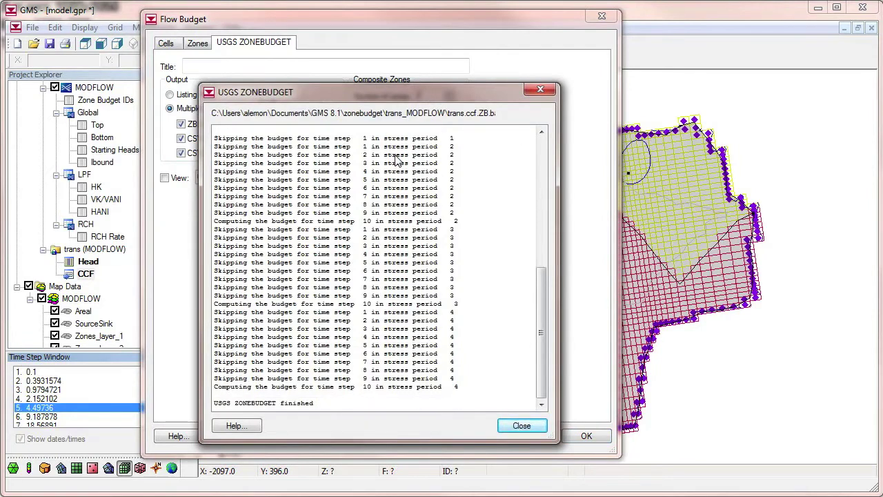
left_click(269, 141)
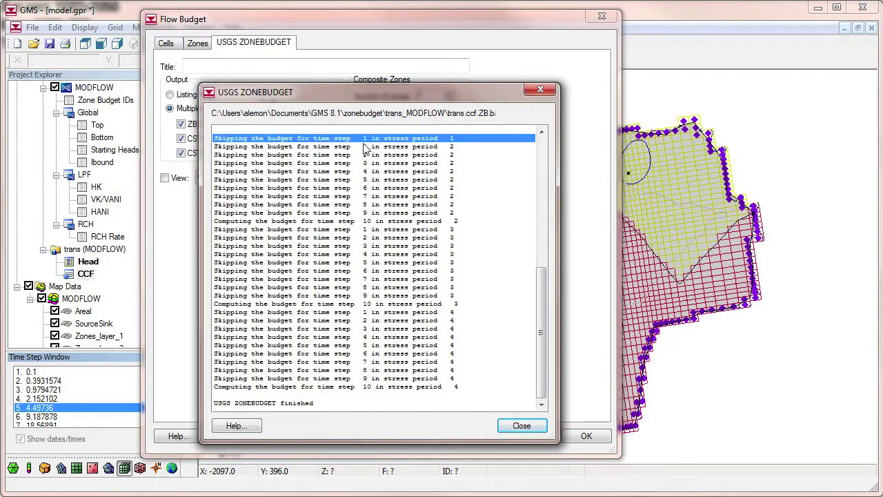
left_click(268, 222)
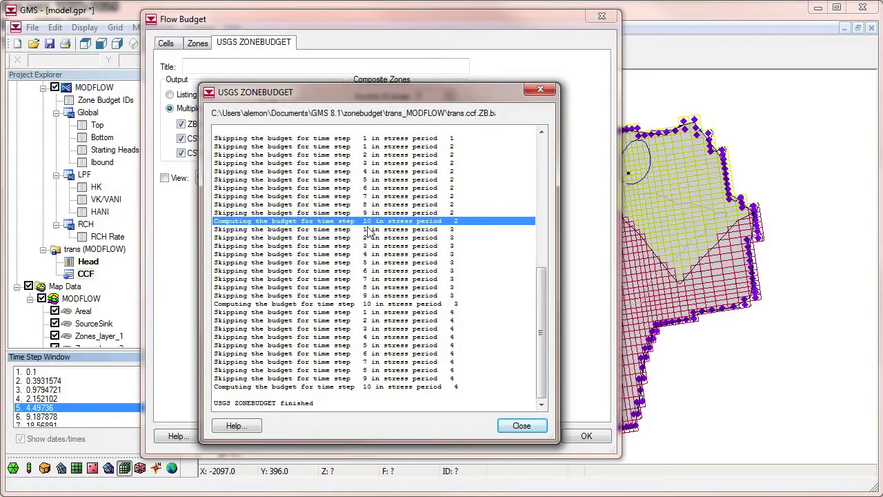
left_click(521, 427)
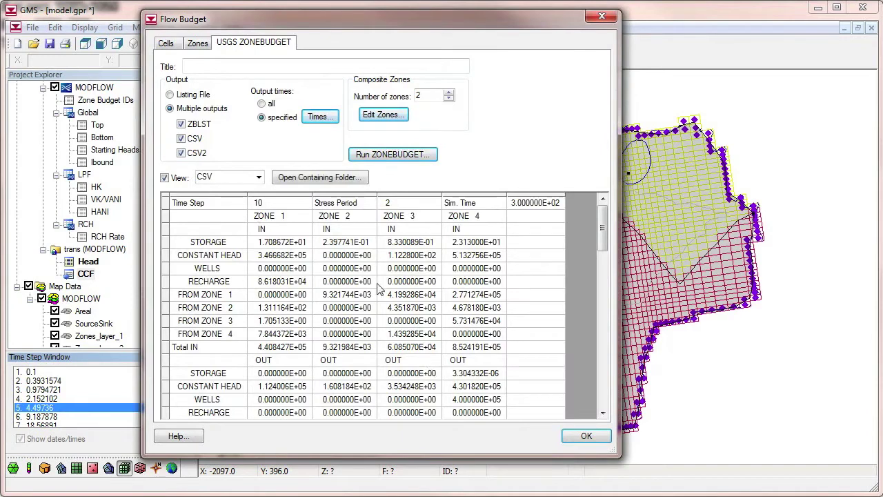
Review the CSV budgets for simulation times 300, 450 and 600.
left_click_drag(483, 209, 530, 208)
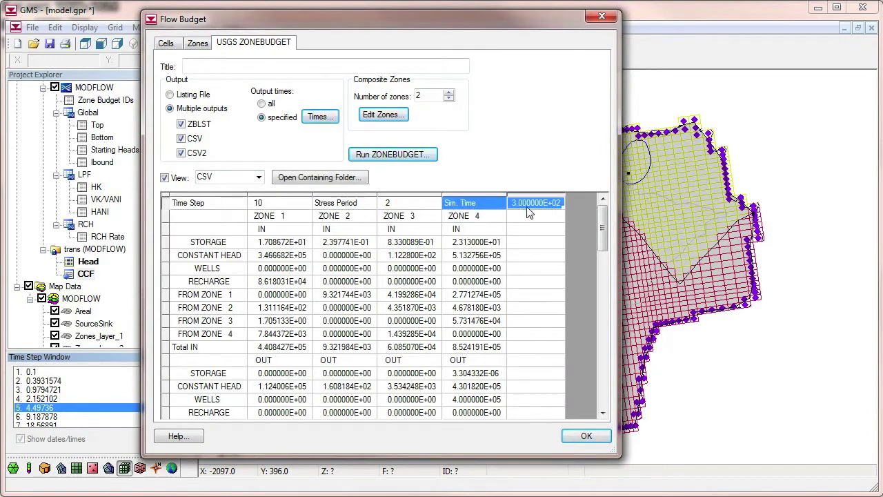
left_click_drag(601, 232, 600, 275)
left_click_drag(473, 302, 520, 308)
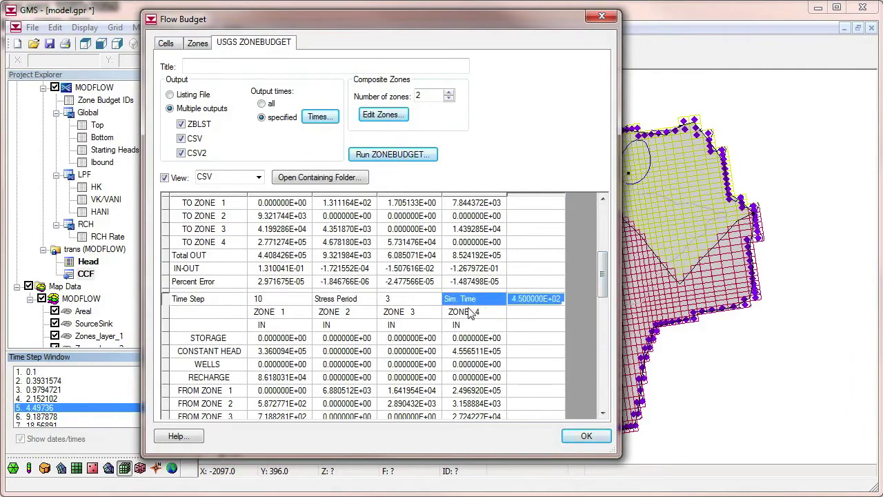
left_click_drag(603, 279, 591, 346)
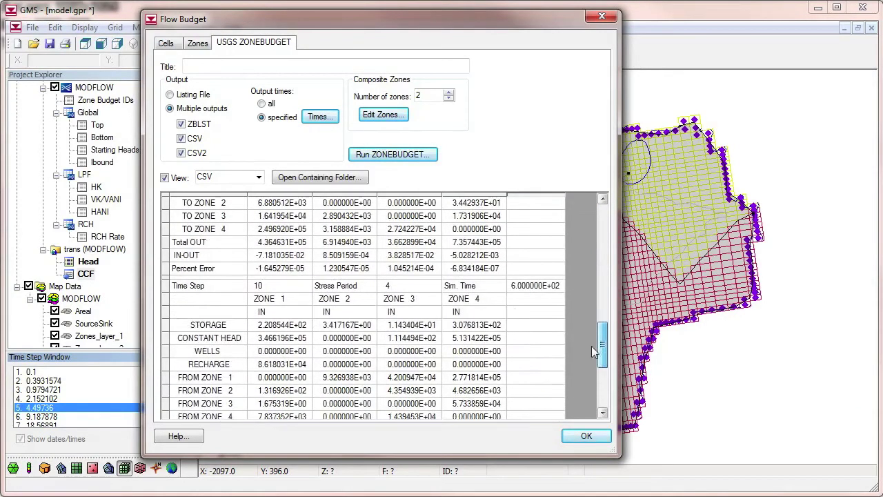
left_click_drag(487, 287, 521, 285)
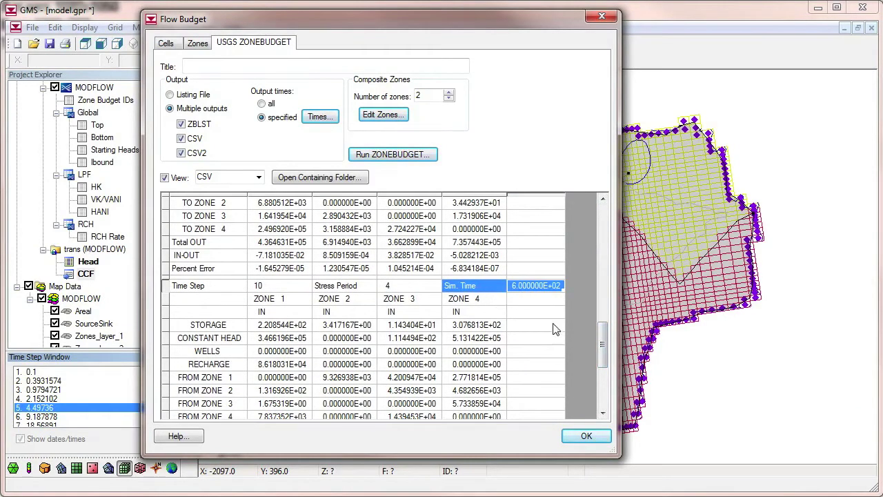
left_click_drag(599, 342, 599, 223)
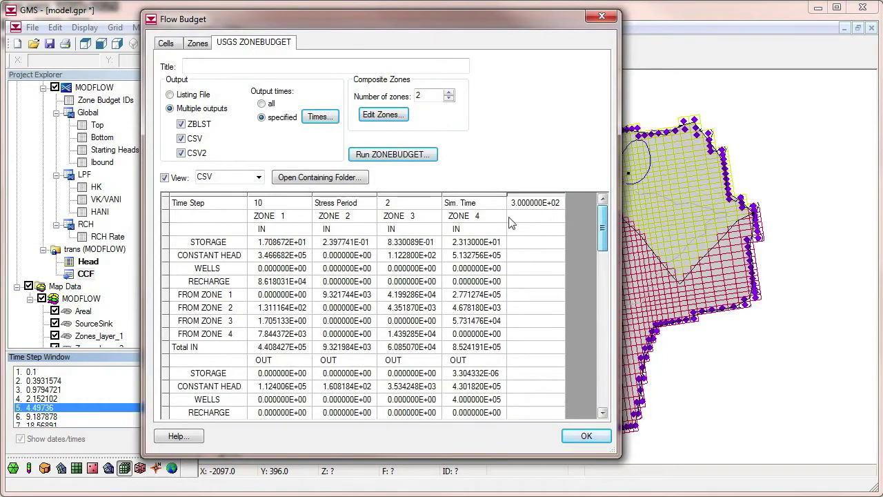
Switch to the ZBLST listing and note its 5 layers, 53 rows, 57 columns grid.
left_click(260, 178)
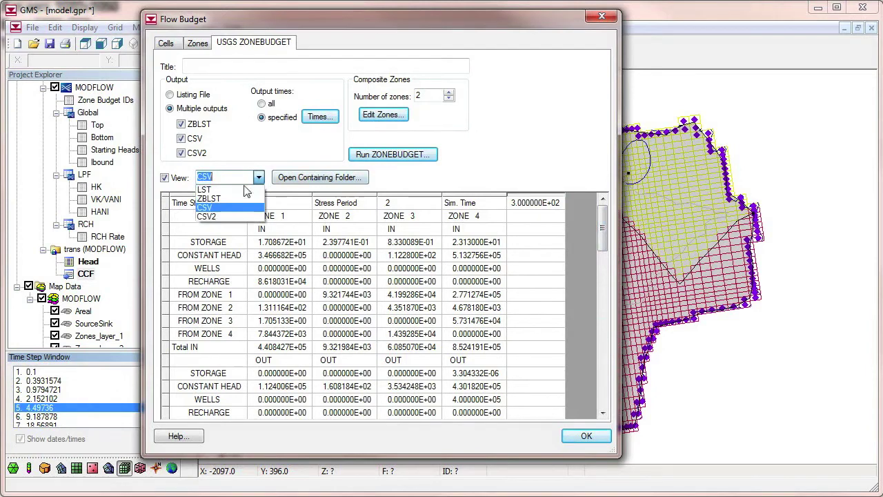
left_click(221, 199)
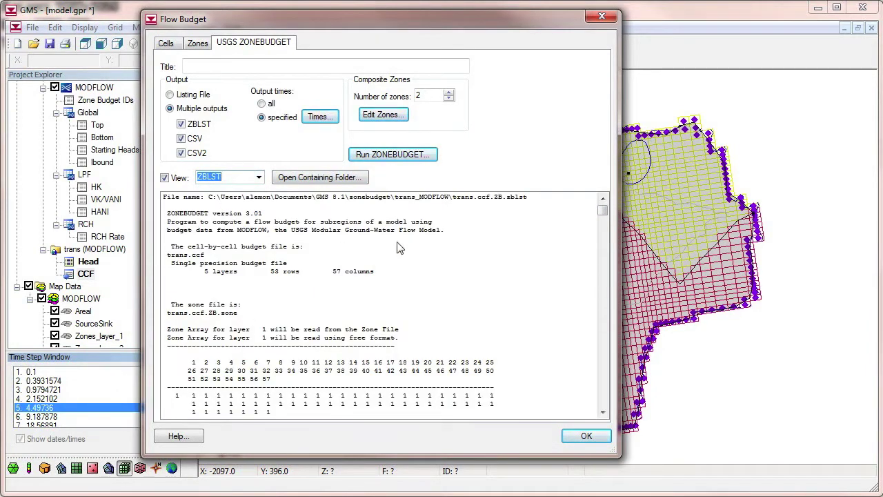
left_click(373, 271)
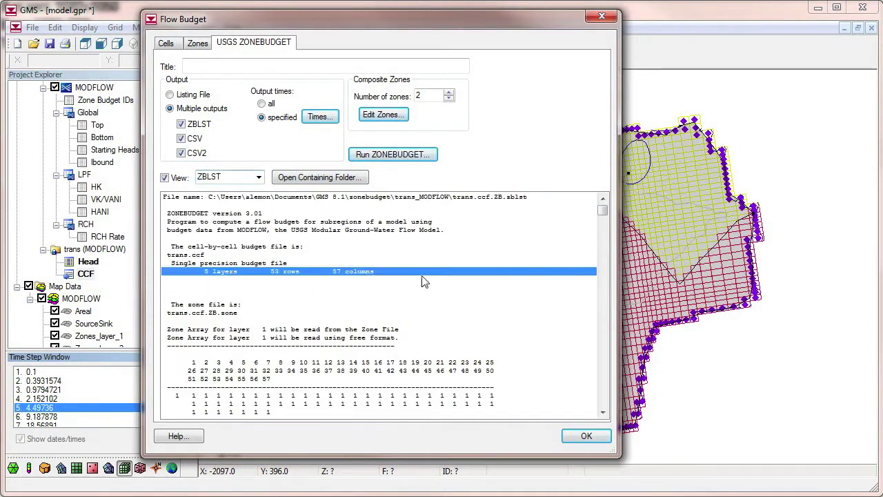
left_click_drag(604, 216, 602, 422)
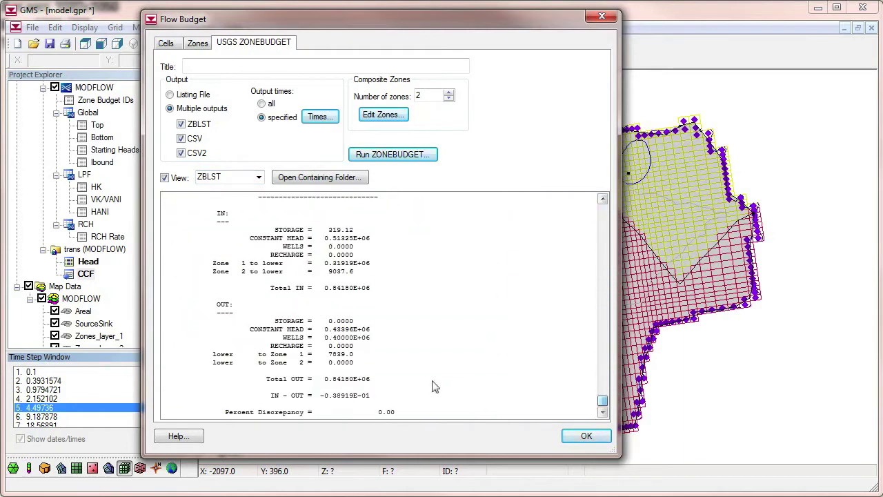
Locate the Composite Zone lower and upper budget sections in the ZBLST listing.
left_click(406, 347)
scroll(406, 347, "up", 4)
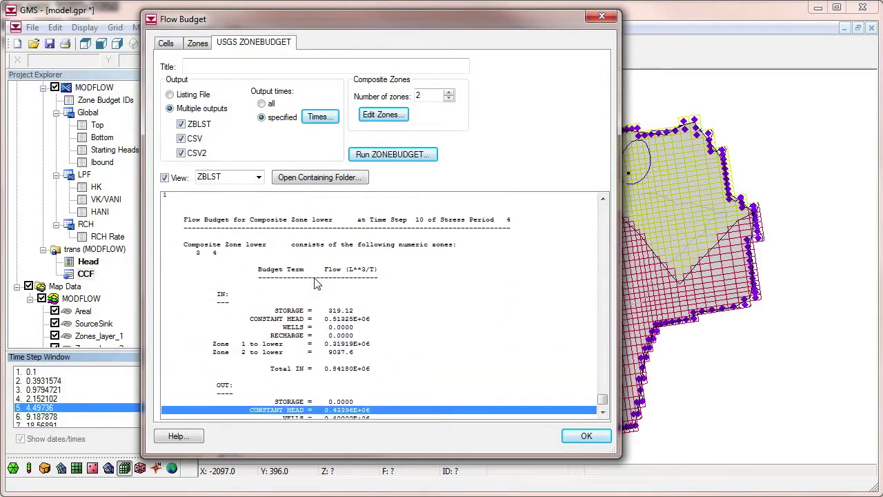
left_click(272, 245)
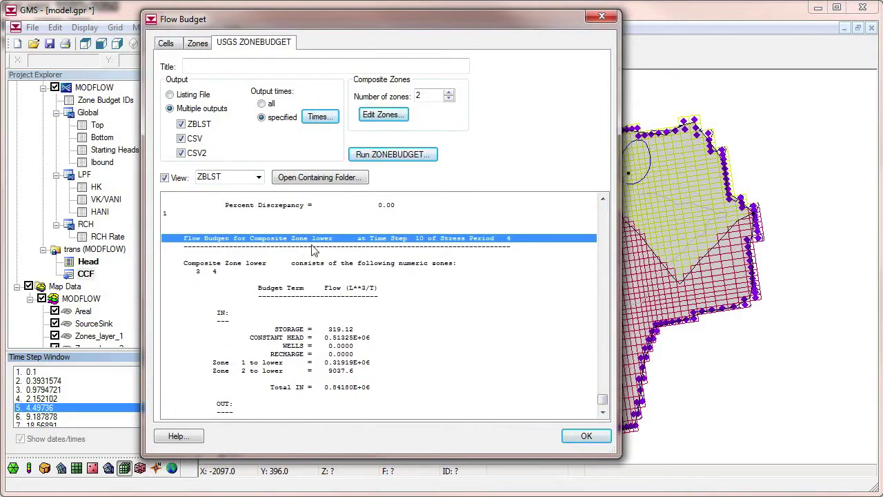
scroll(411, 285, "up", 10)
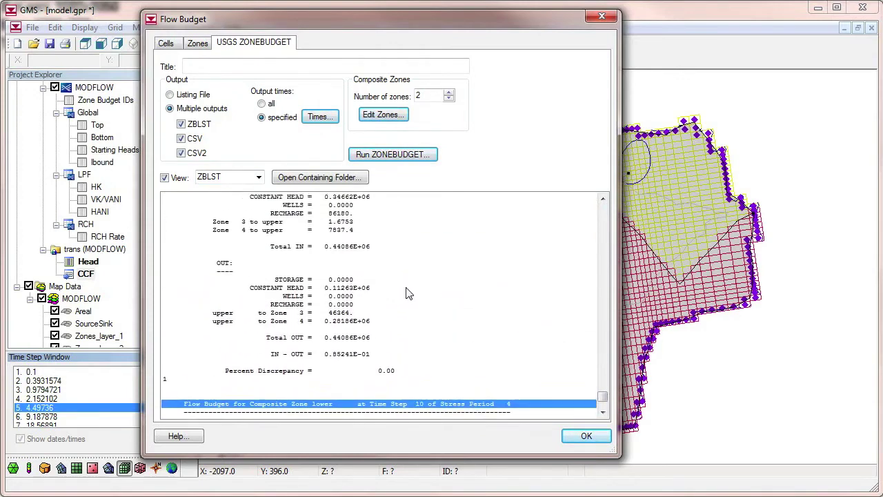
left_click(298, 307)
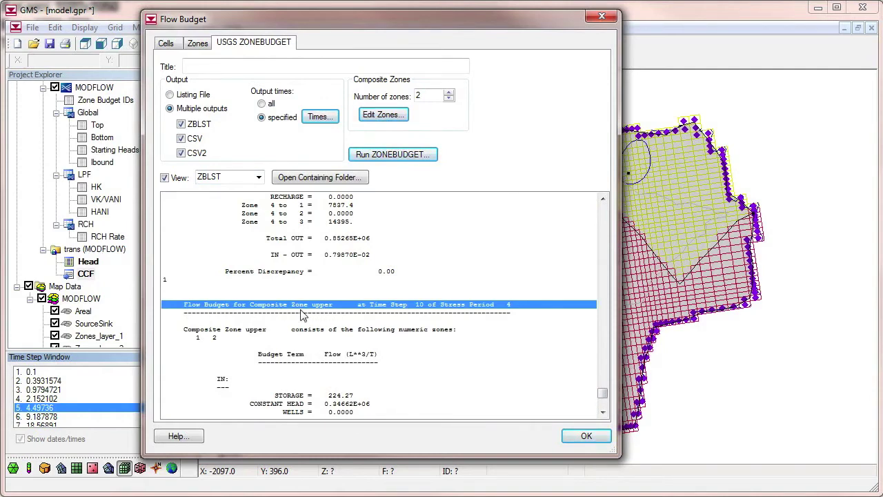
left_click(259, 177)
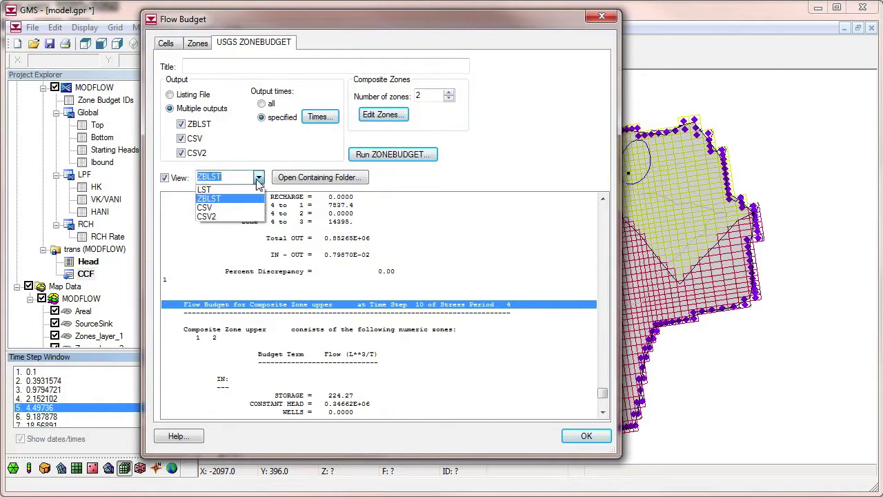
Display the CSV2 table and scroll right to its storage, recharge and Total IN columns.
left_click(238, 217)
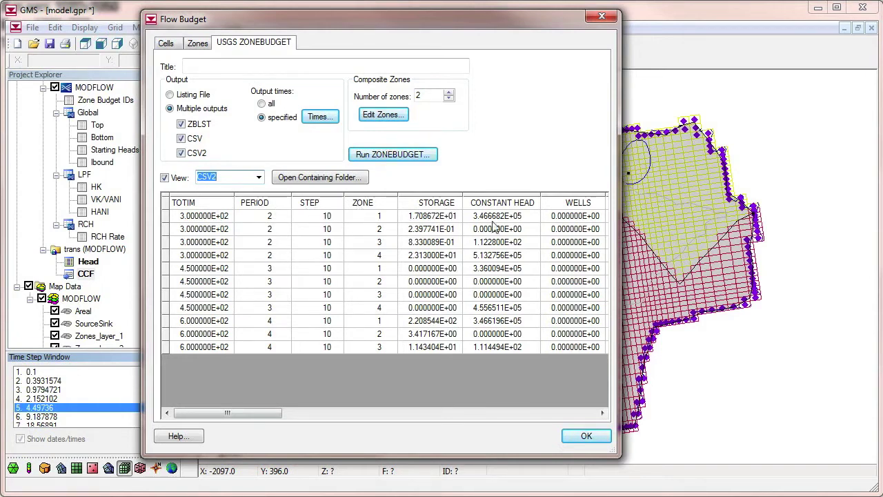
left_click(602, 413)
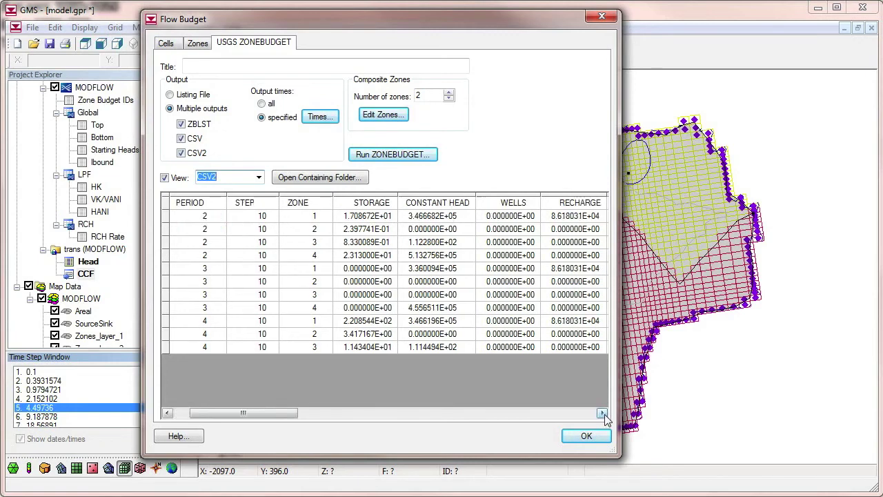
left_click(602, 412)
left_click(602, 413)
left_click(602, 412)
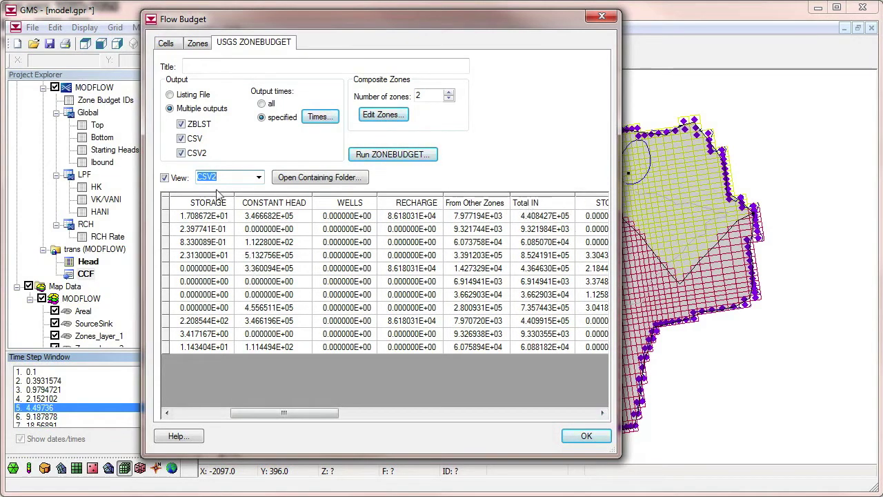
Open the trans_MODFLOW folder, review the six ZB files, and open trans.ccf.ZB.2.csv in Excel.
left_click(320, 178)
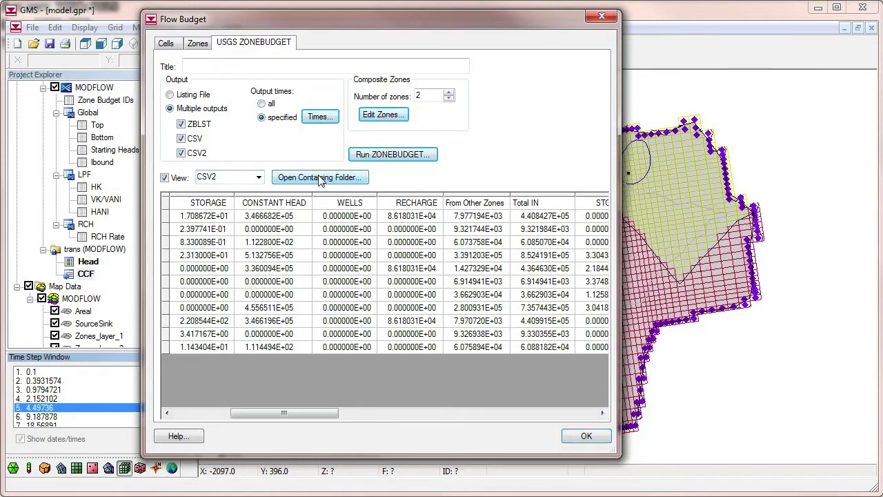
left_click(391, 162)
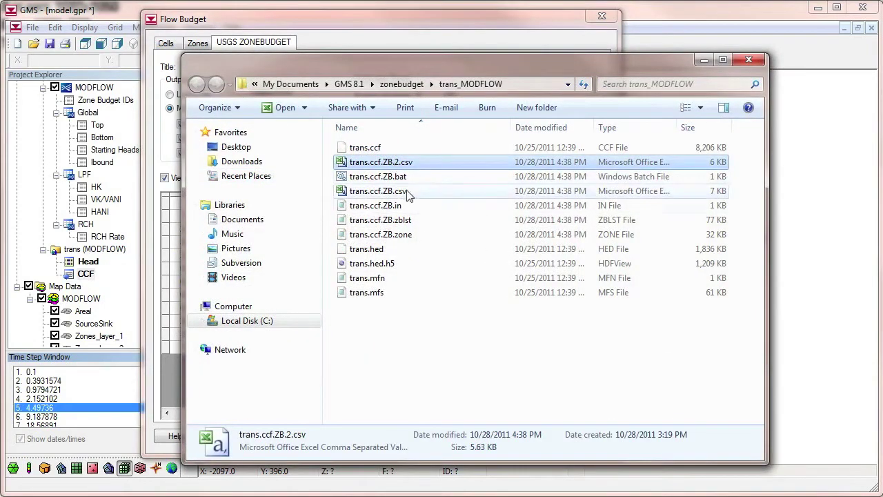
left_click(389, 235, "shift")
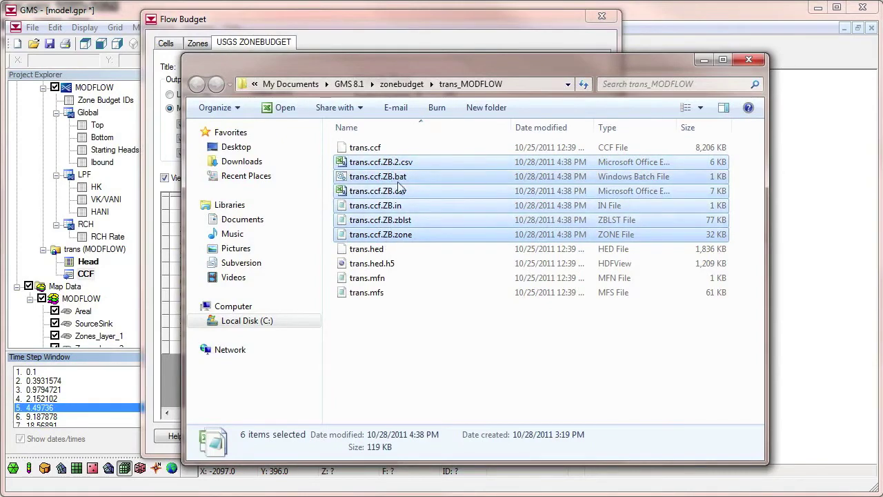
left_click(394, 263)
double_click(409, 164)
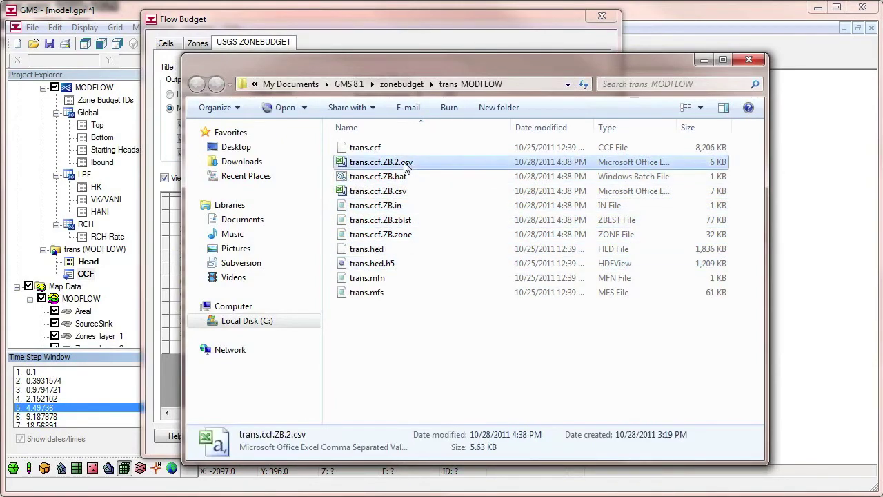